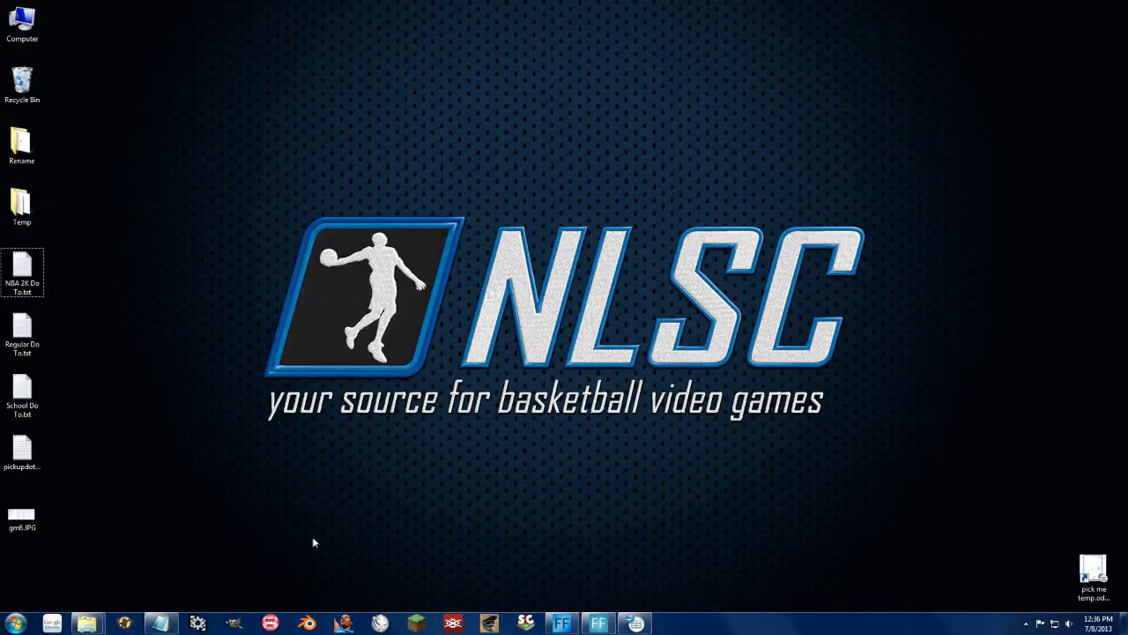
# Step: Launch RED Modding Center and open the zCurrent Base - Copy.ROS roster from the Saves folder
pyautogui.click(271, 620)
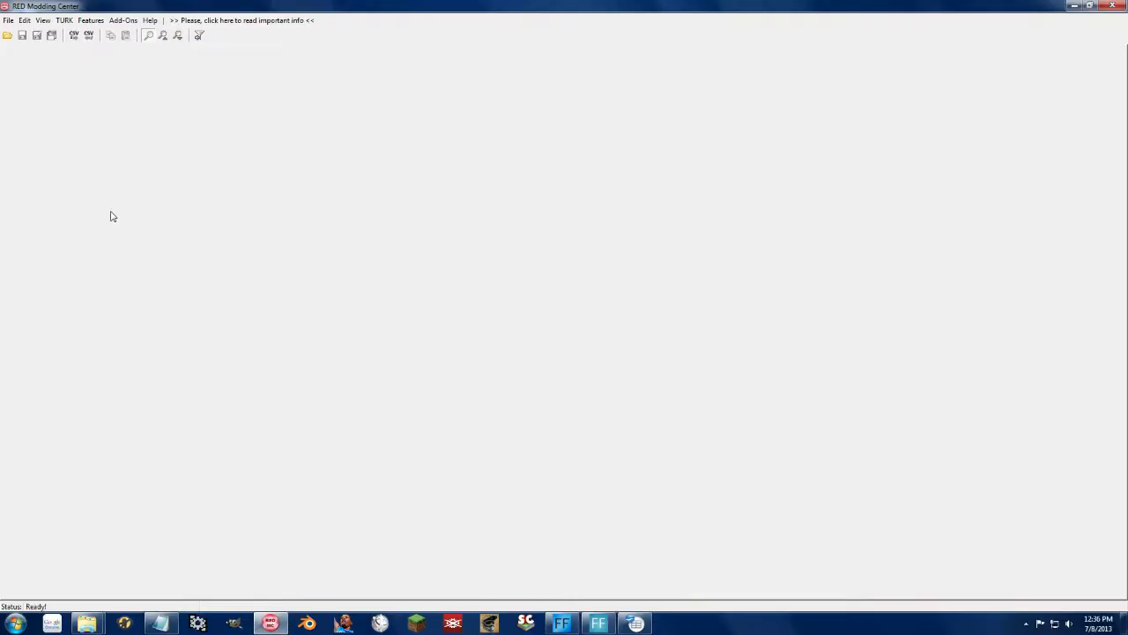
pyautogui.click(7, 35)
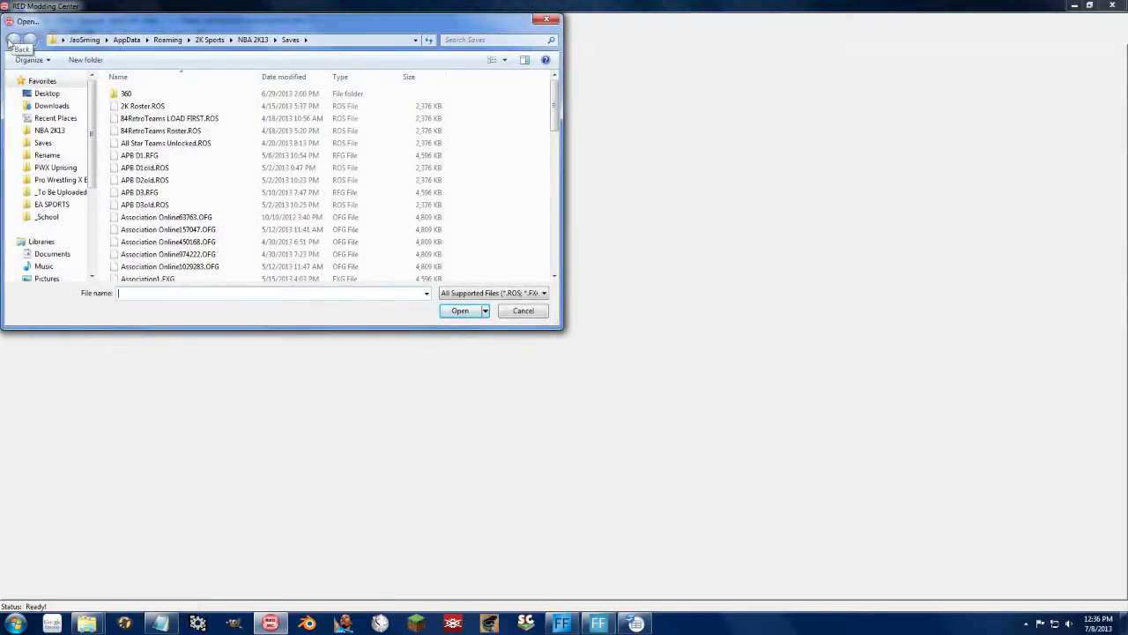
pyautogui.click(165, 143)
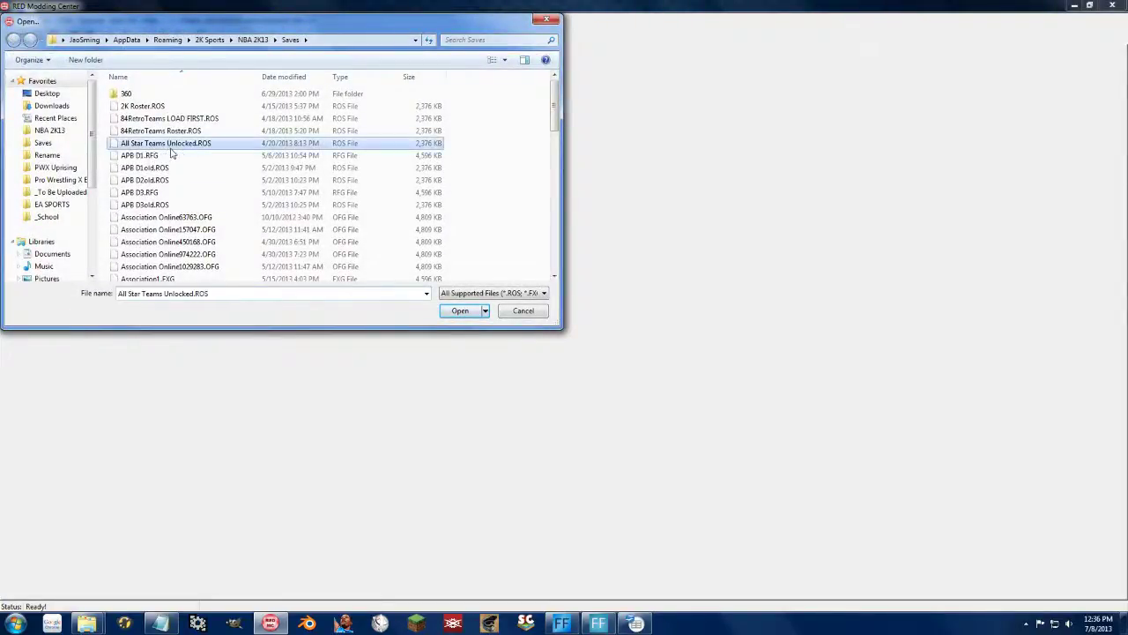
pyautogui.scroll(-5, 171, 164)
pyautogui.click(175, 200)
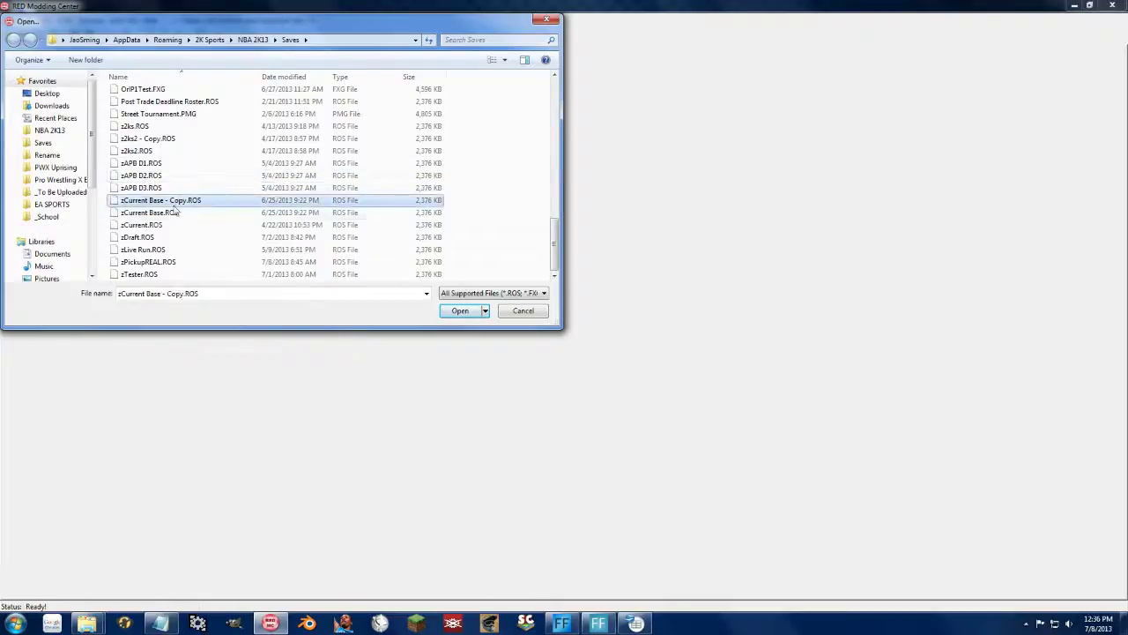
pyautogui.click(455, 312)
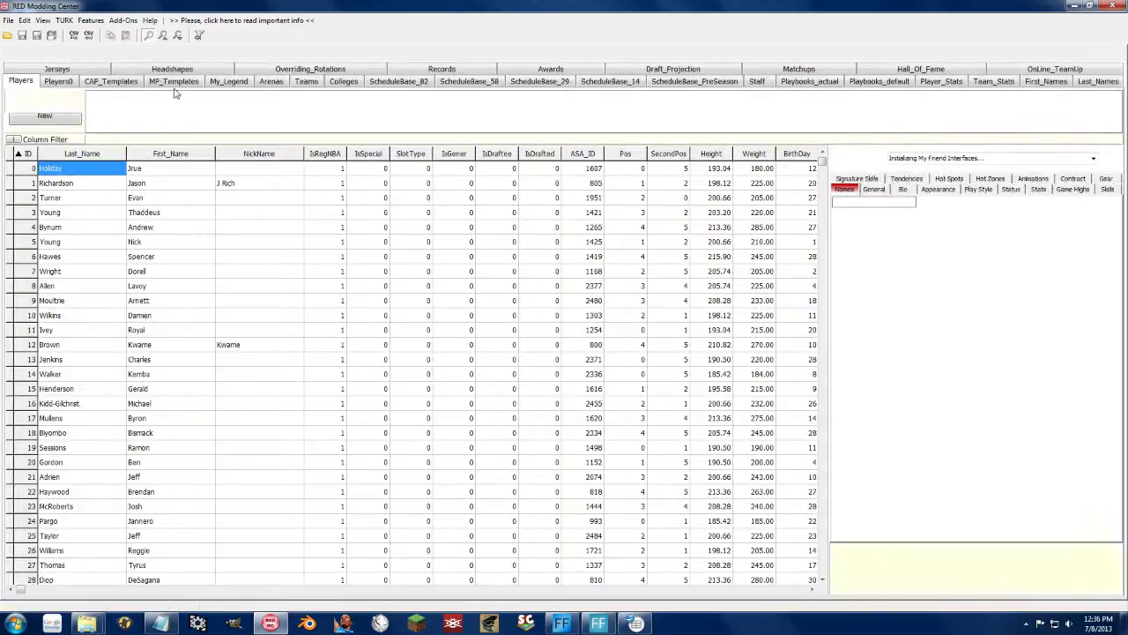
# Step: In the Teams table, change team 10's name from Hornets to Pelicans and verify it
pyautogui.click(311, 82)
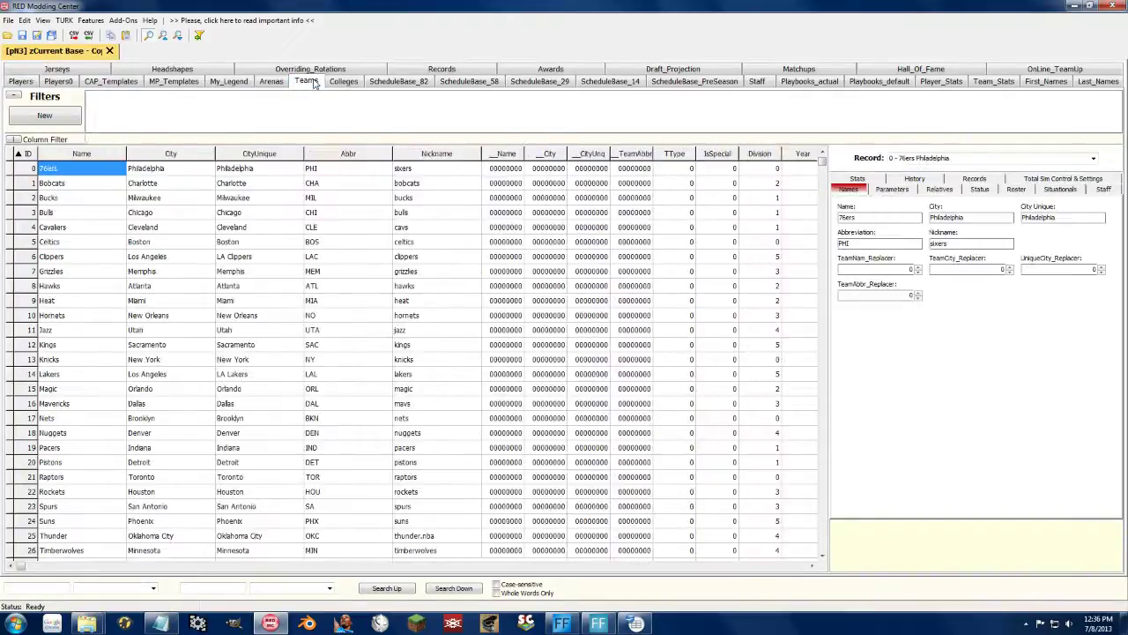
pyautogui.click(101, 209)
pyautogui.click(74, 182)
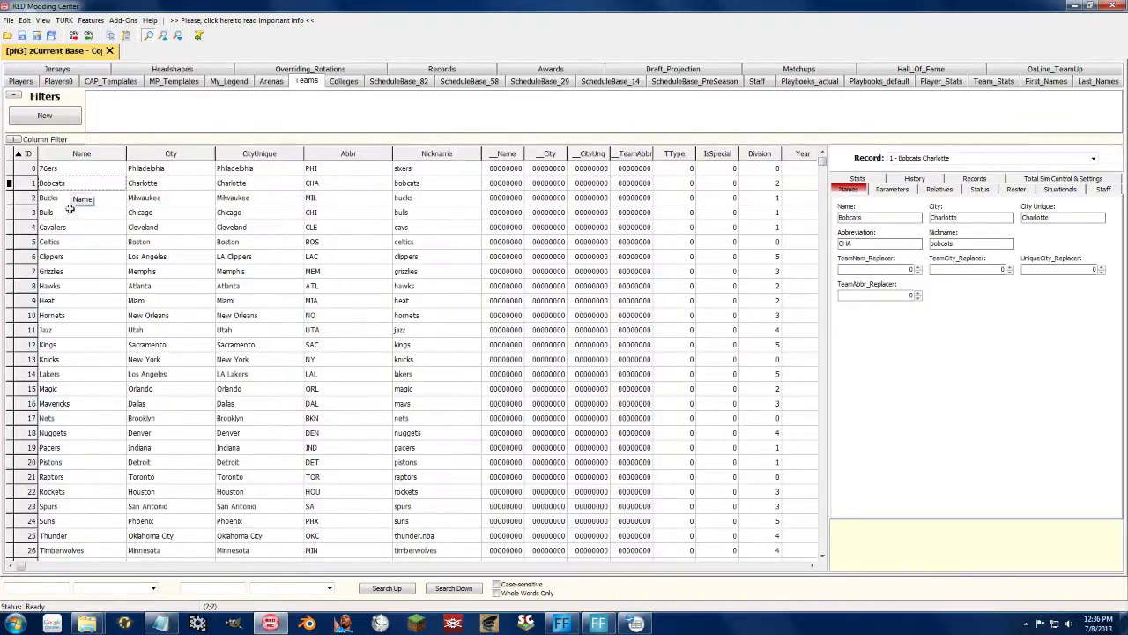
pyautogui.click(53, 315)
pyautogui.write('P')
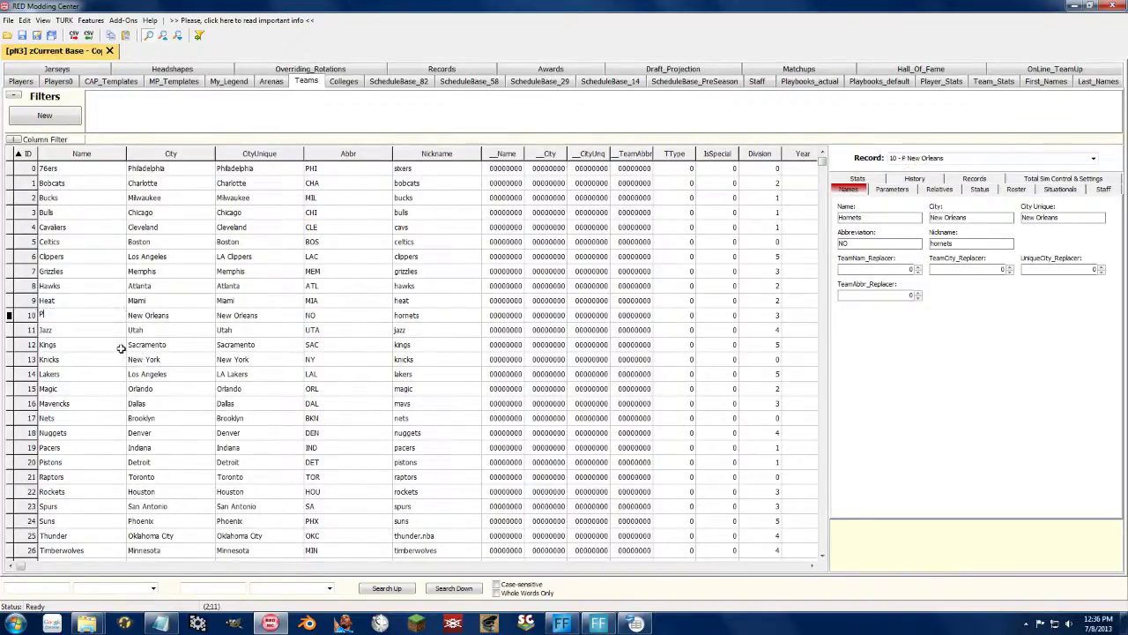
pyautogui.write('elicans')
pyautogui.press('Return')
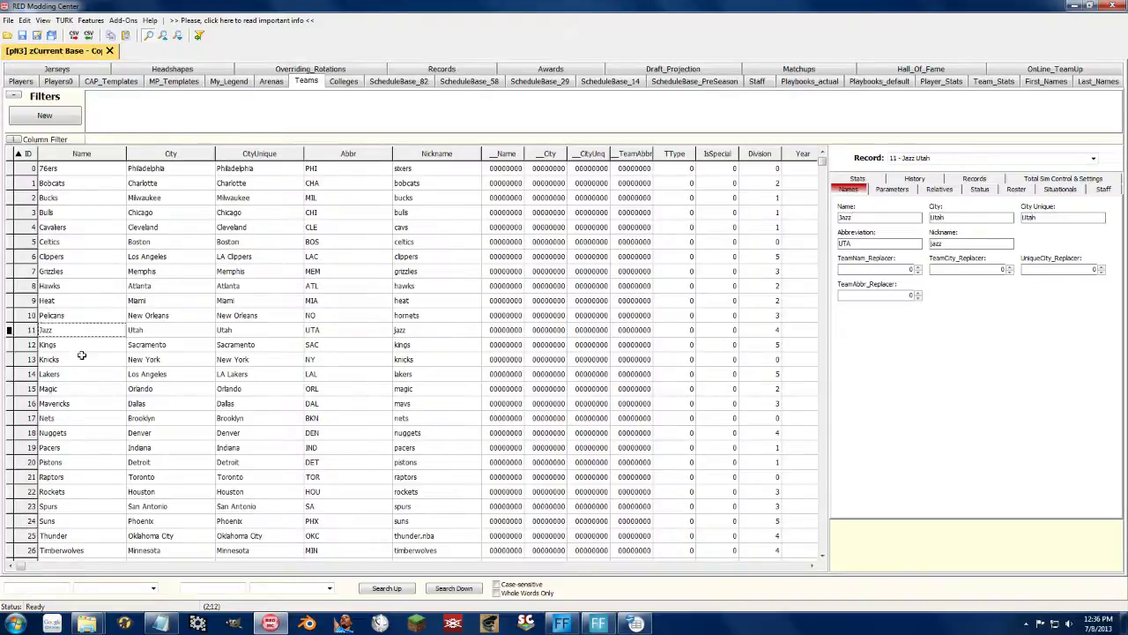
pyautogui.click(81, 357)
pyautogui.click(71, 319)
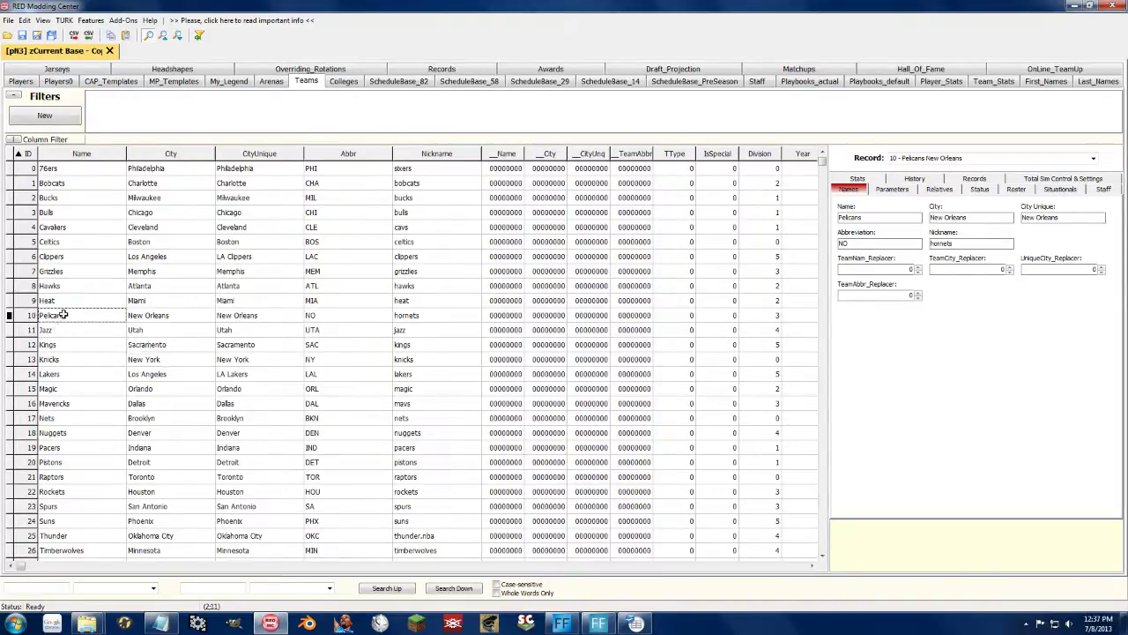
# Step: Copy the entire Pelicans row 10 into cell A1 of a new Calc sheet
pyautogui.click(55, 464)
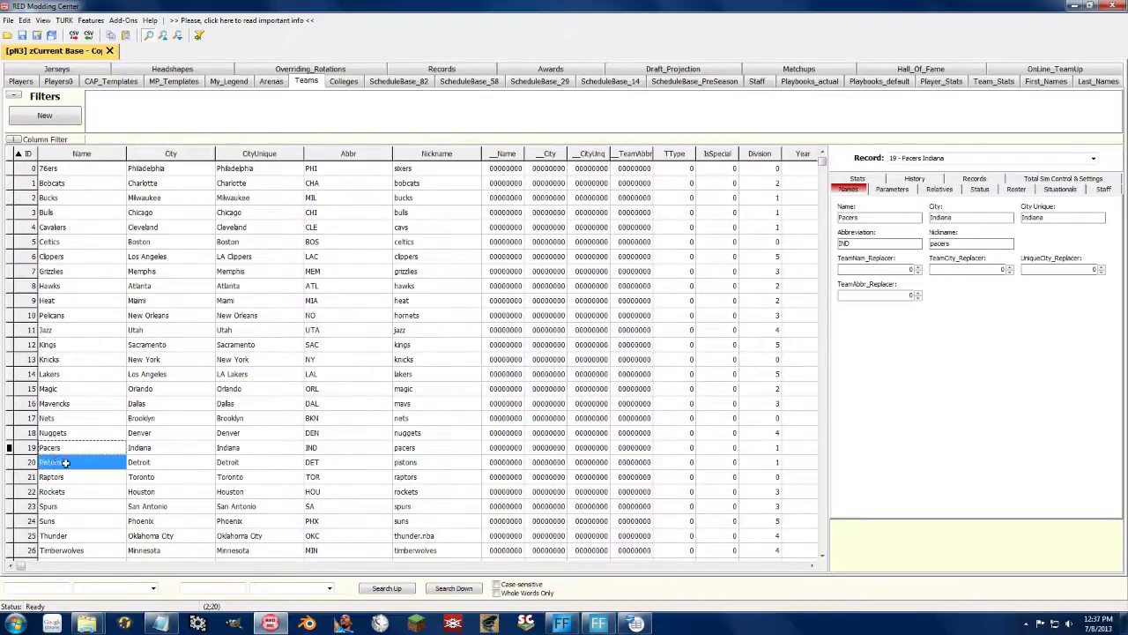
pyautogui.click(58, 460)
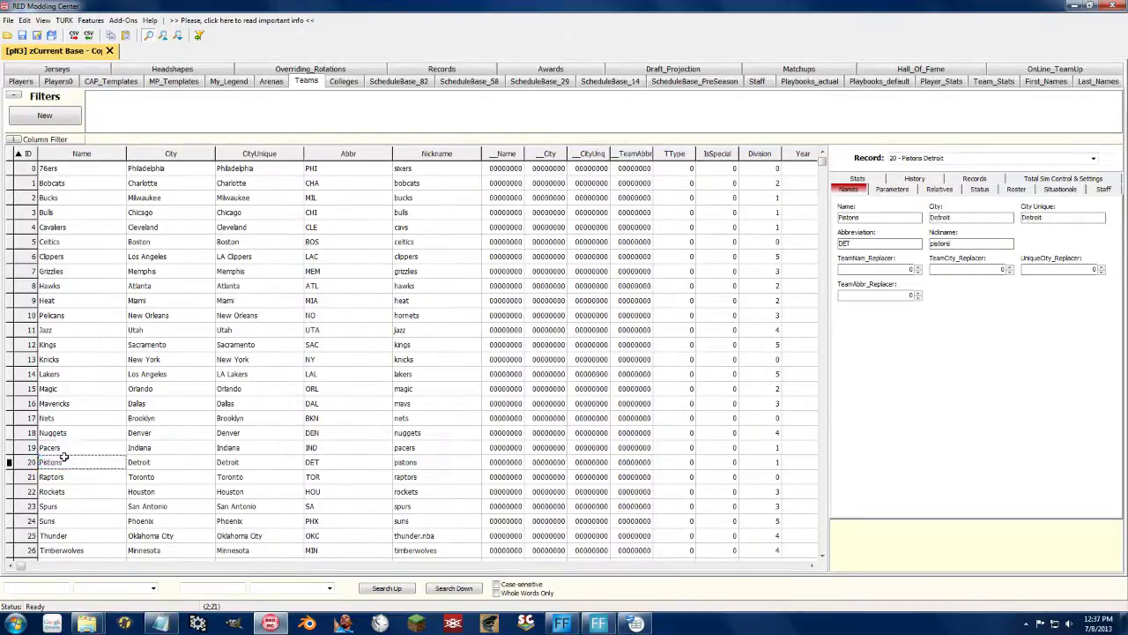
pyautogui.click(29, 317)
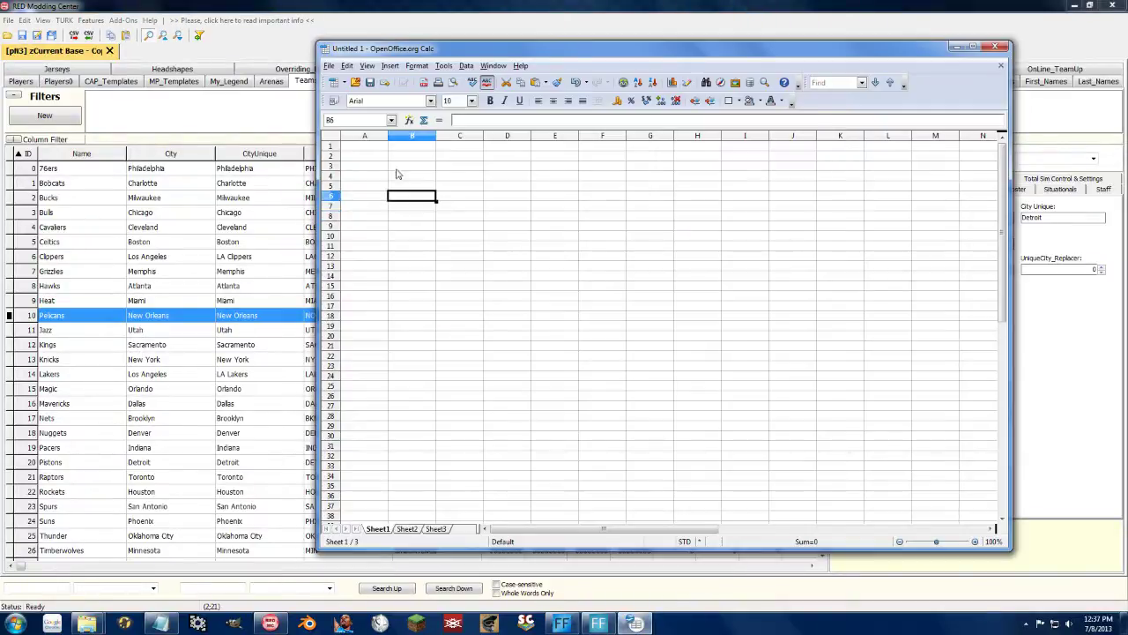
pyautogui.click(375, 151)
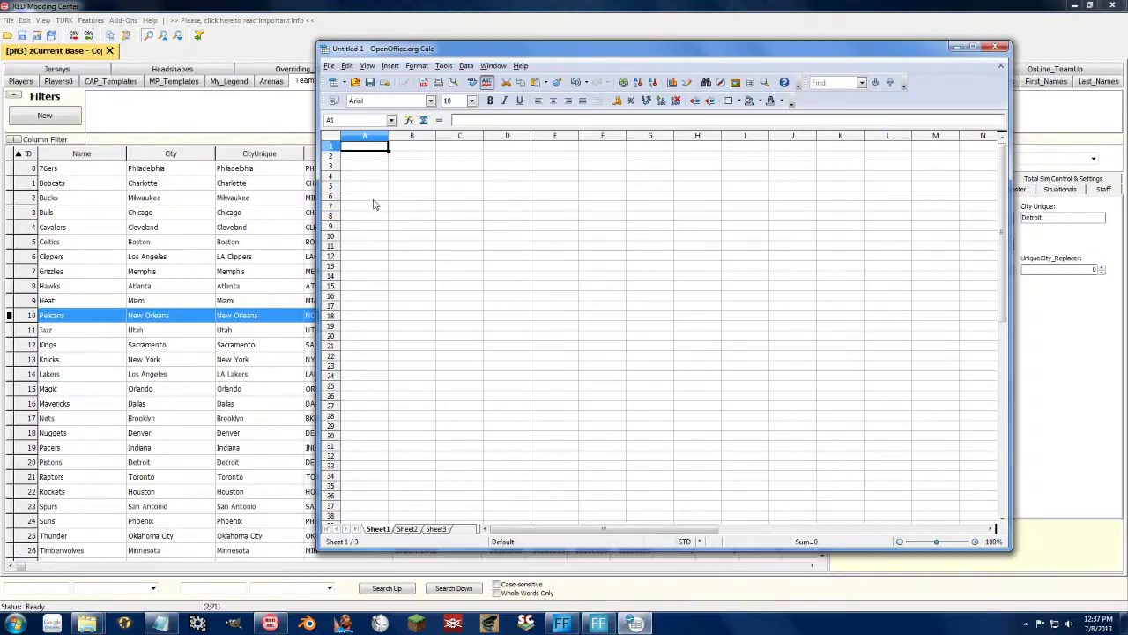
pyautogui.hotkey('ctrl', 'v')
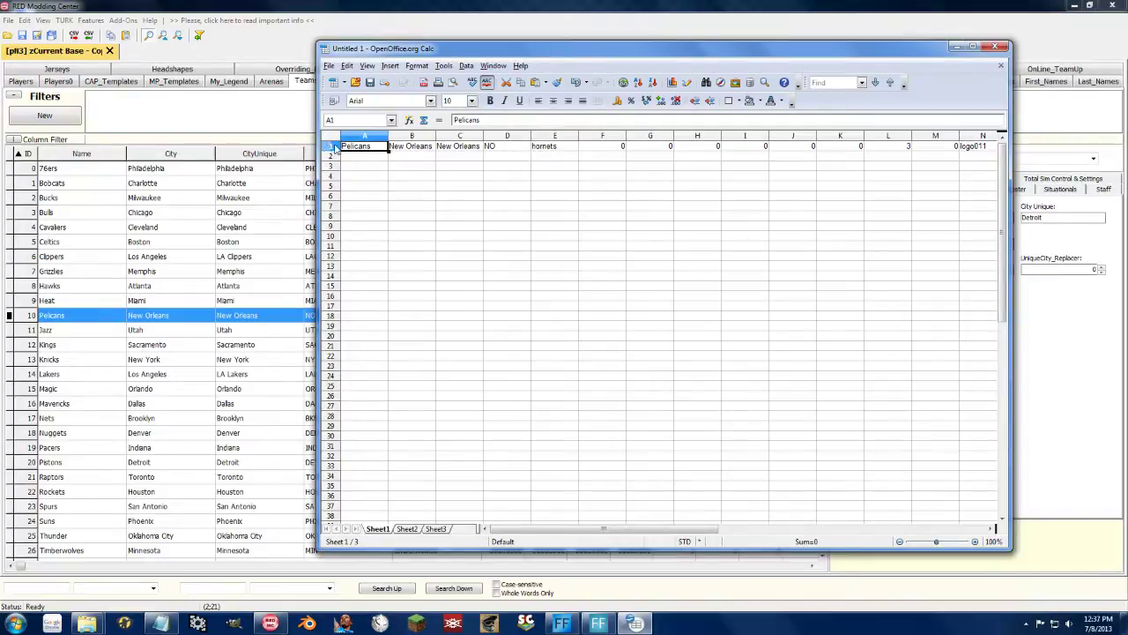
pyautogui.click(290, 4)
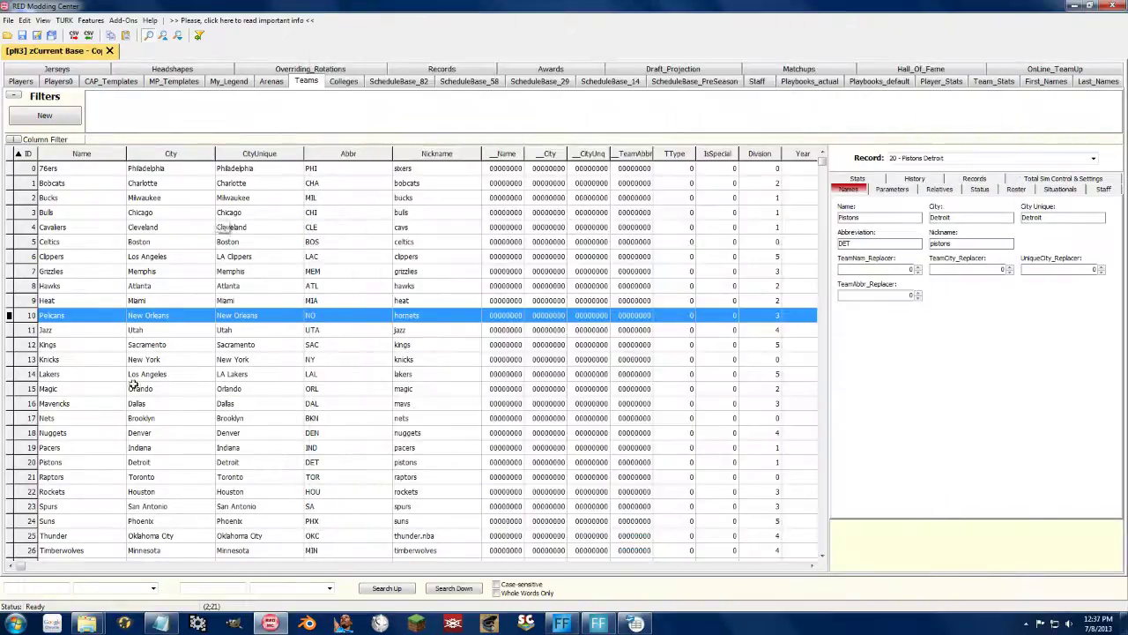
# Step: Copy rows 11–19 (Jazz to Pacers) and paste them starting at row 10
pyautogui.click(56, 516)
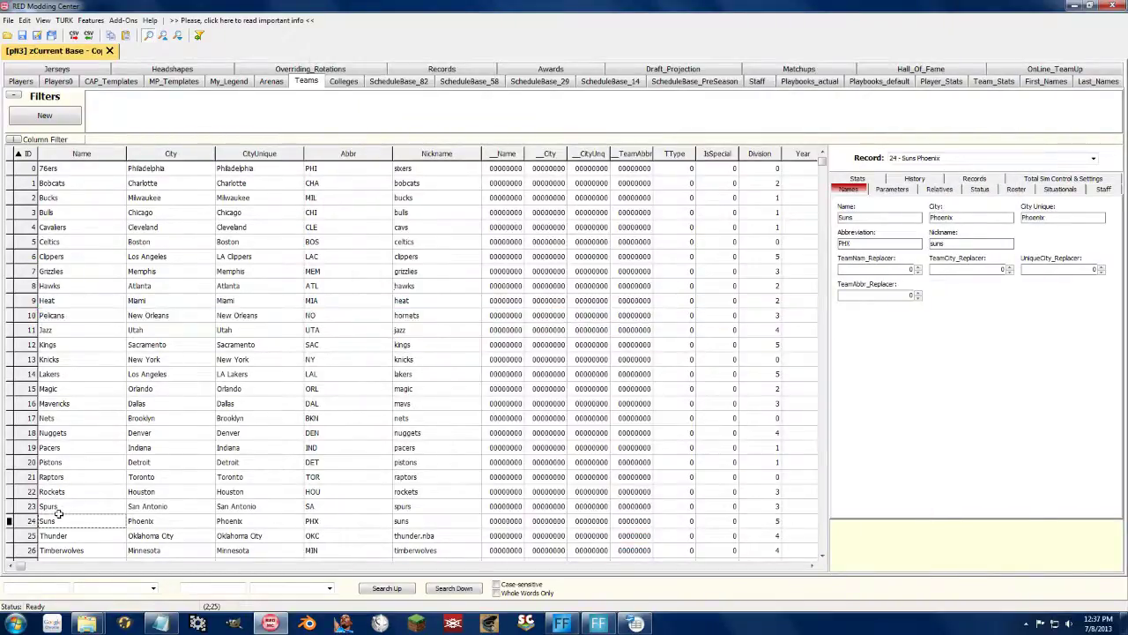
pyautogui.click(56, 446)
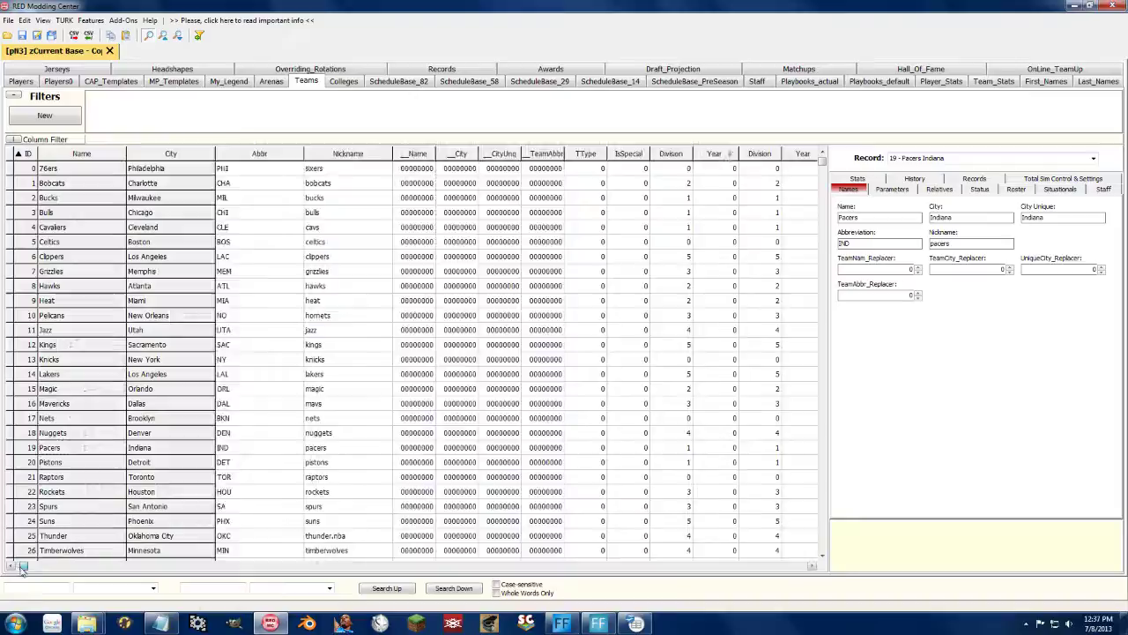
pyautogui.moveTo(17, 566); pyautogui.dragTo(811, 569)
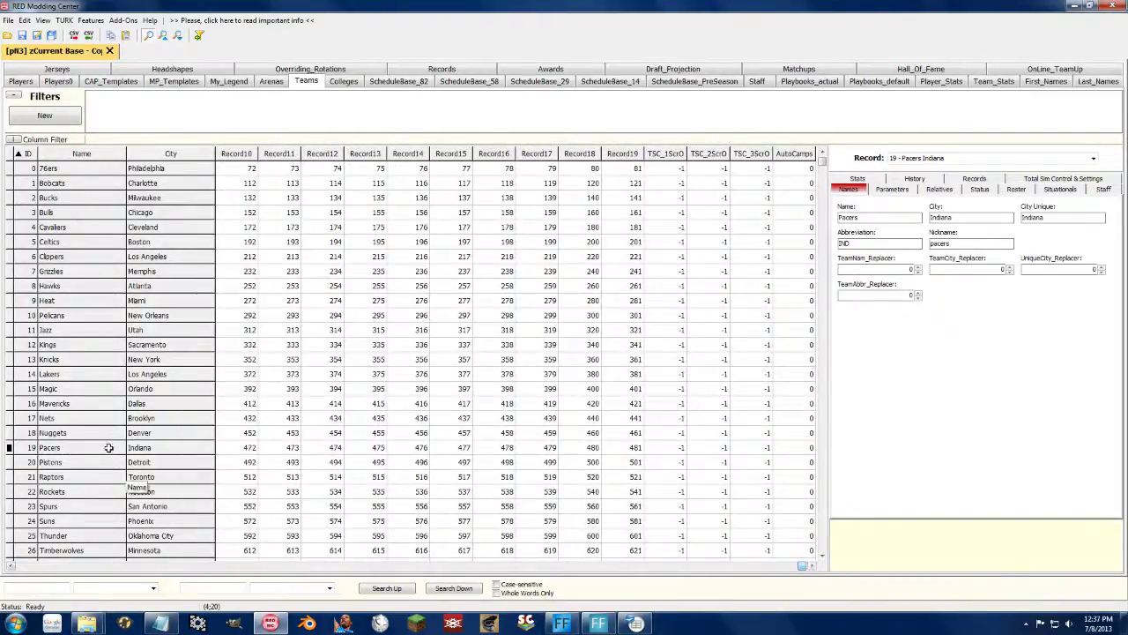
pyautogui.click(779, 447)
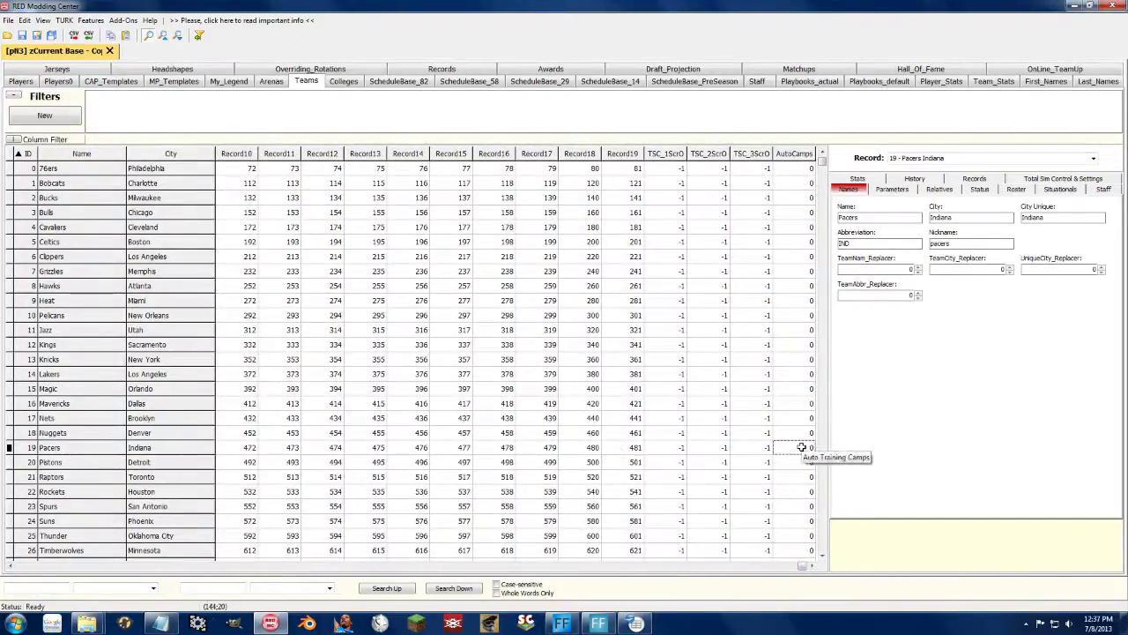
pyautogui.moveTo(800, 569); pyautogui.dragTo(110, 568)
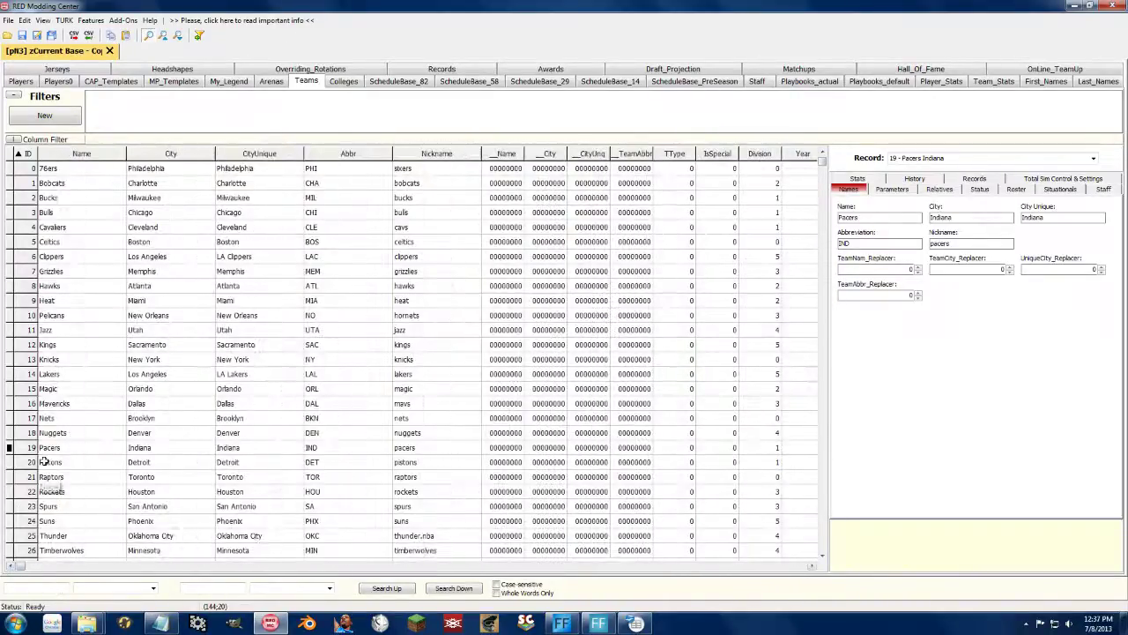
pyautogui.keyDown('shift'); pyautogui.click(49, 330); pyautogui.keyUp('shift')
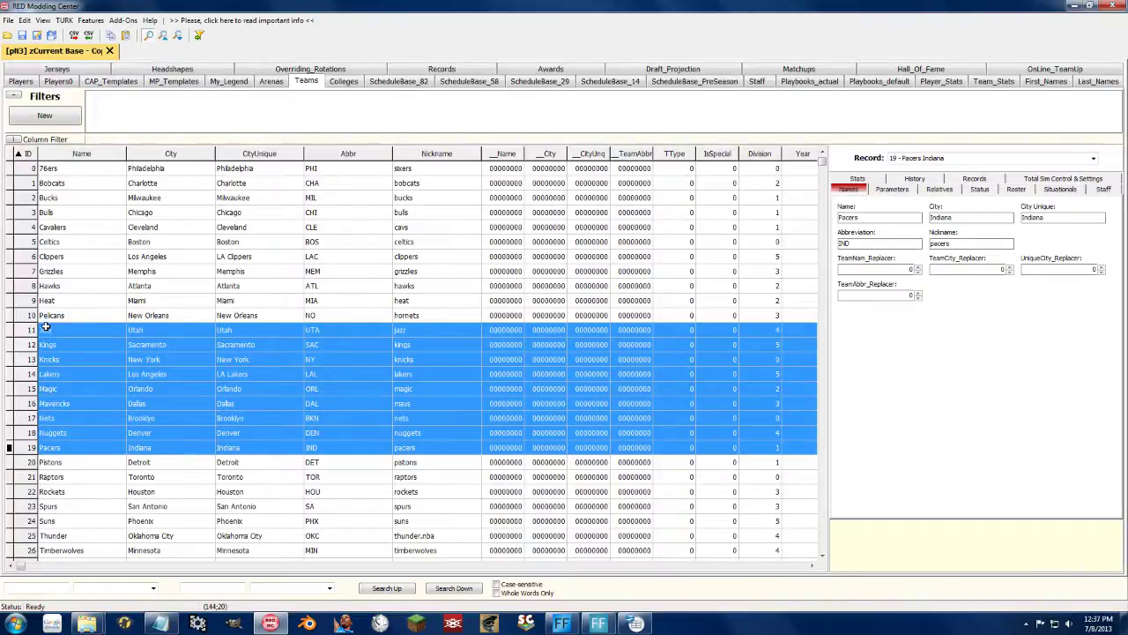
pyautogui.click(50, 318)
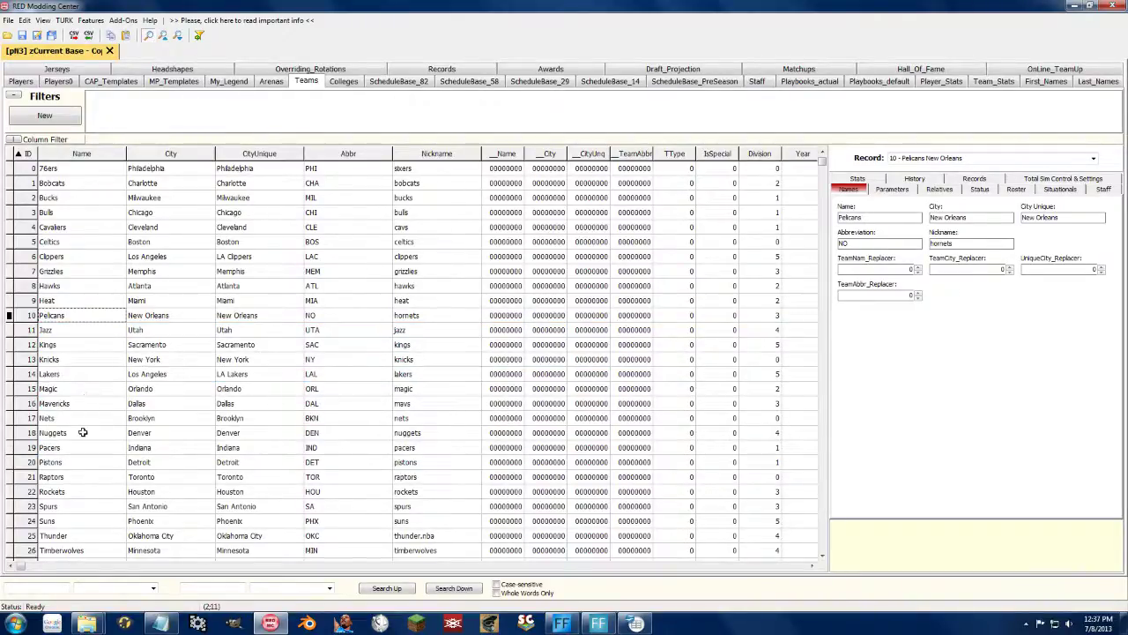
pyautogui.hotkey('ctrl', 'v')
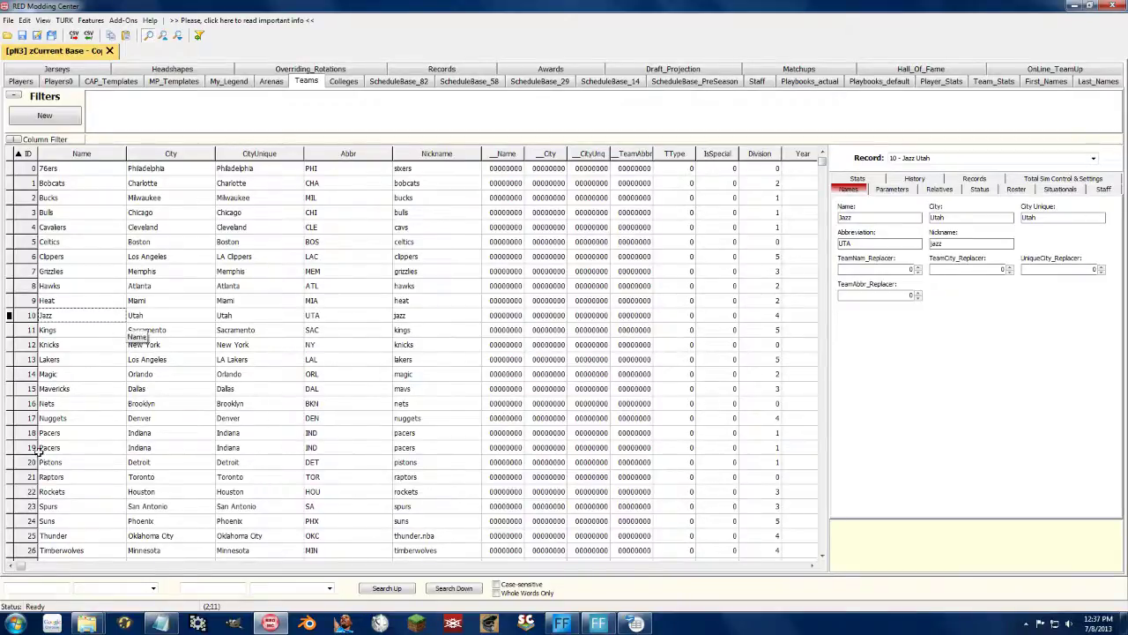
# Step: Copy the Pelicans row from Calc and paste it over the duplicate Pacers in row 19
pyautogui.click(635, 623)
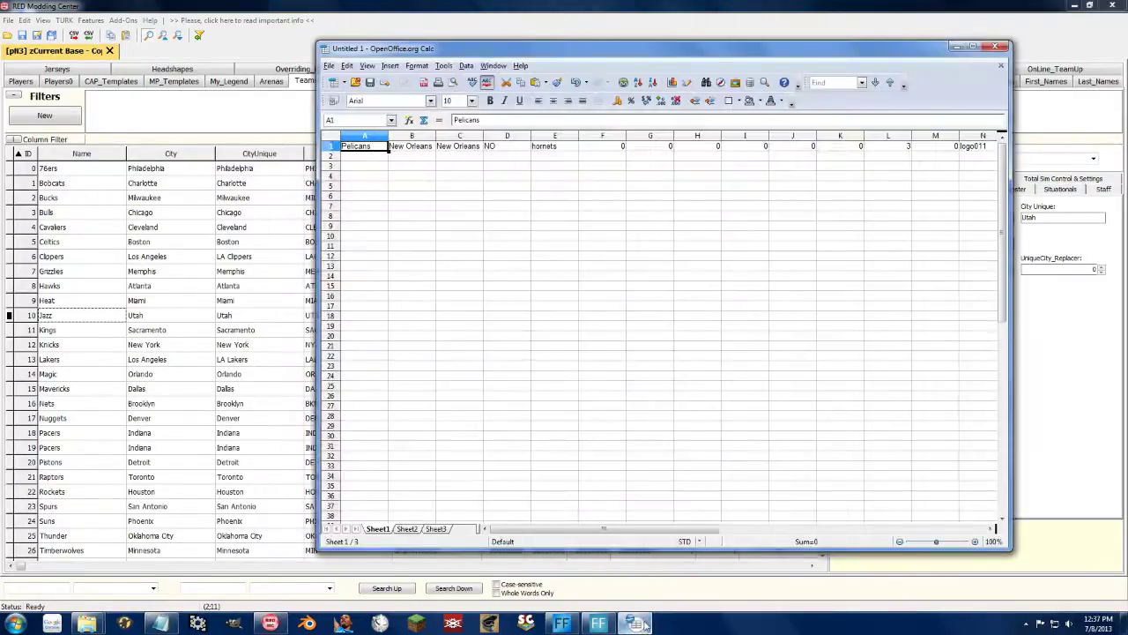
pyautogui.click(330, 146)
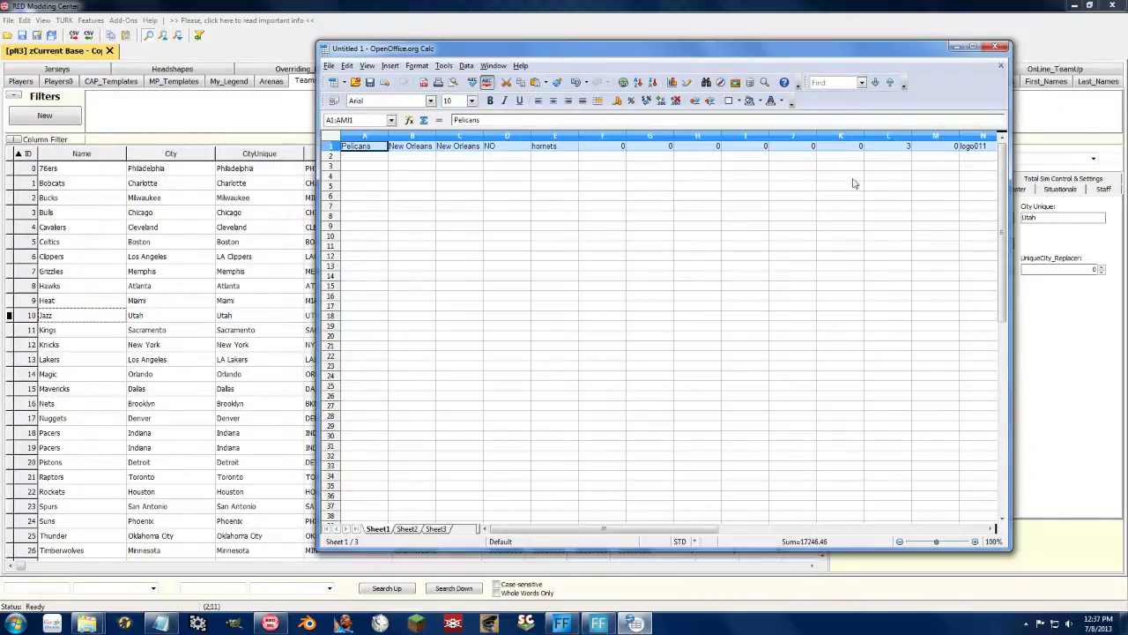
pyautogui.click(300, 6)
pyautogui.click(64, 345)
pyautogui.click(49, 447)
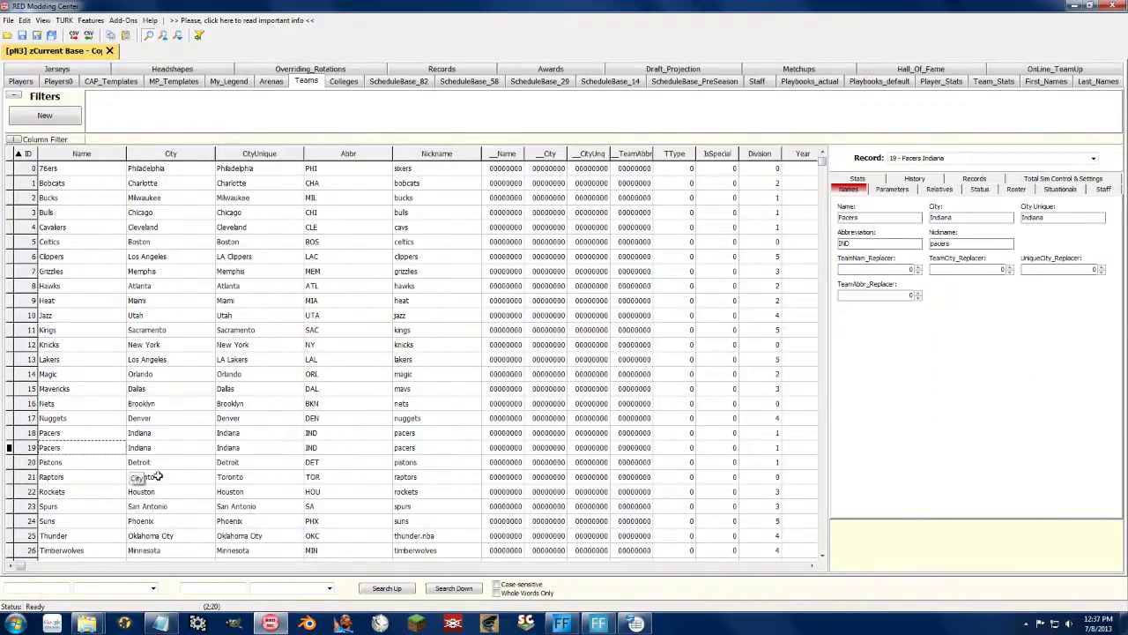
pyautogui.write('Pelicans\tNew Orleans\tNew Orleans\tNO\thornets')
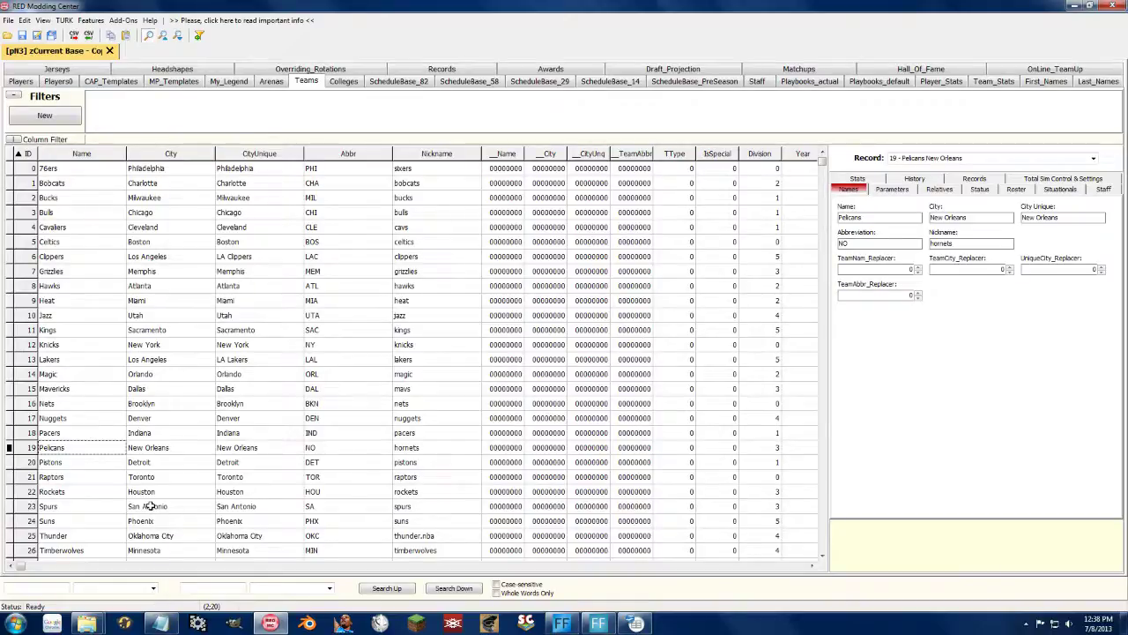
# Step: Rename the row 1 team from Bobcats to Hornets
pyautogui.click(63, 187)
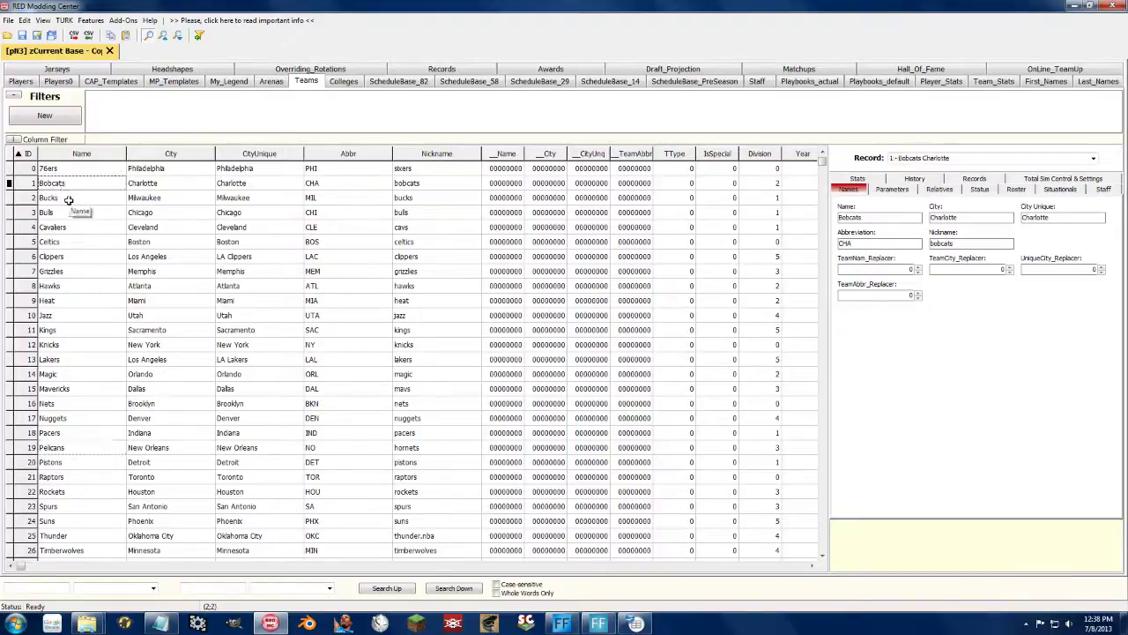
pyautogui.write('Hornets')
pyautogui.press('Return')
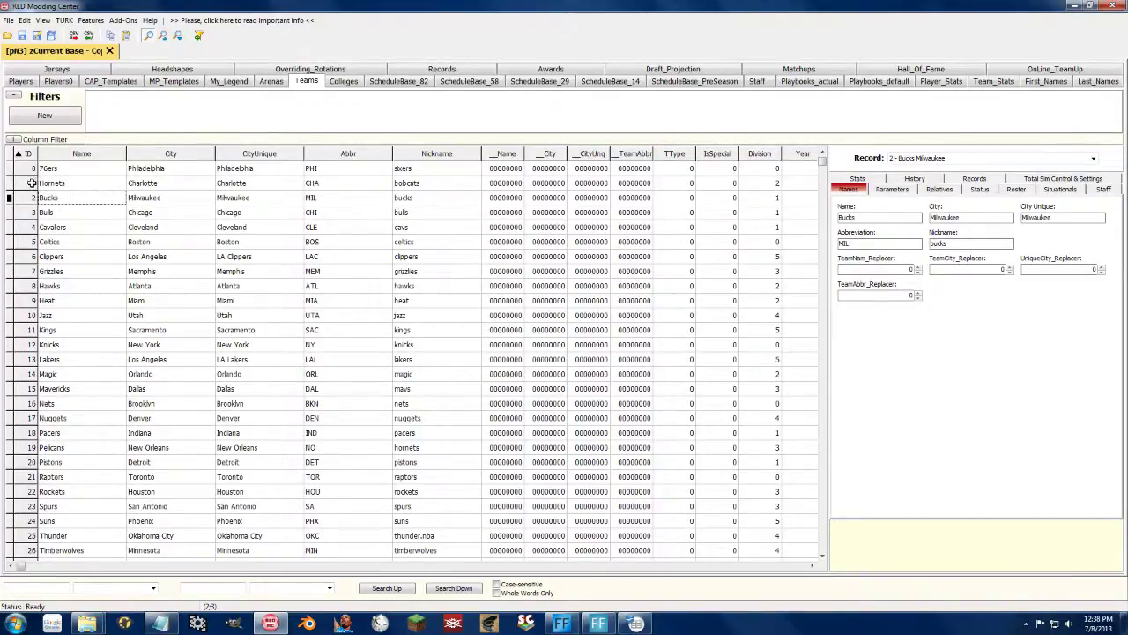
# Step: Copy the Hornets team row into cell A6 of the Calc sheet
pyautogui.click(31, 182)
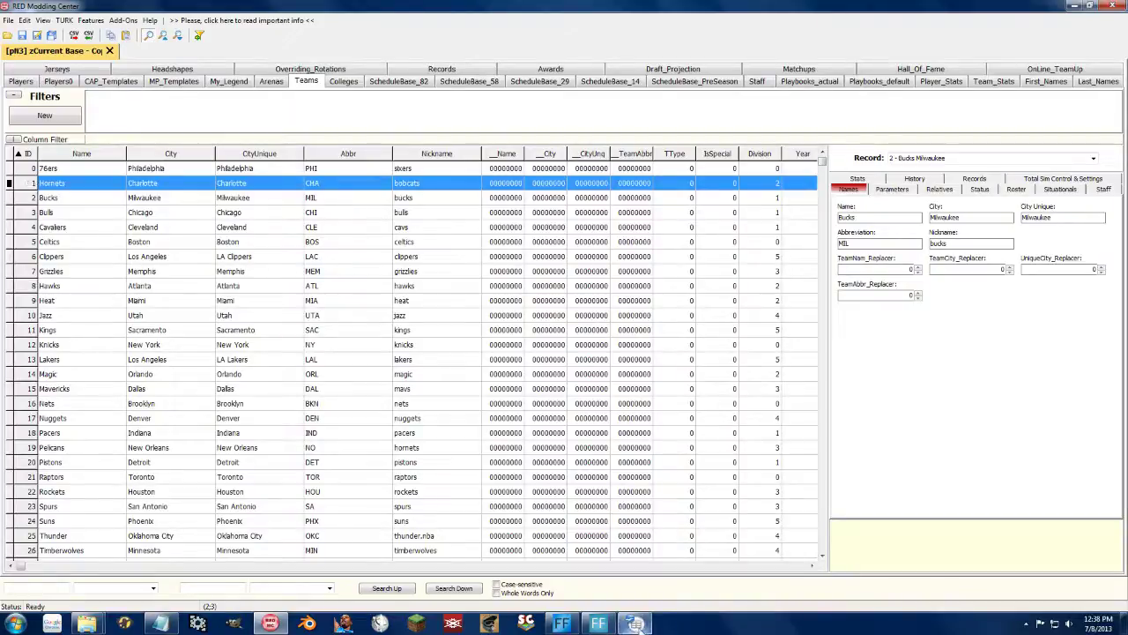
pyautogui.click(634, 622)
pyautogui.click(448, 245)
pyautogui.click(357, 197)
pyautogui.hotkey('ctrl', 'v')
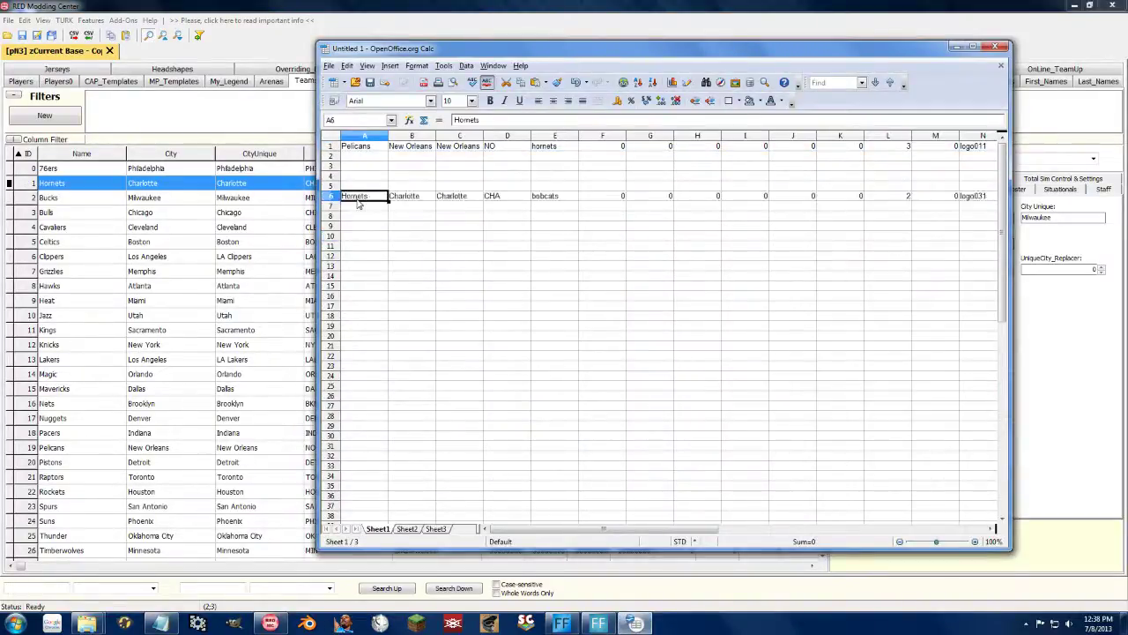
pyautogui.hotkey('alt', 'Tab')
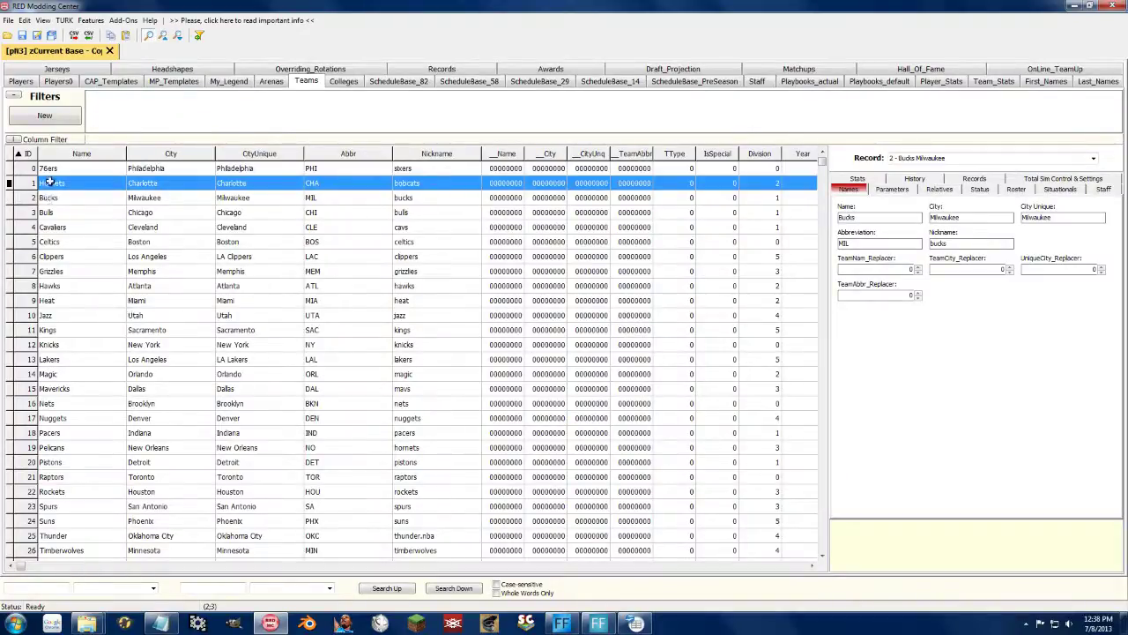
# Step: Paste rows 2–9 (Bucks to Heat) over row 1, then select the stored Hornets row 6 in Calc
pyautogui.click(54, 299)
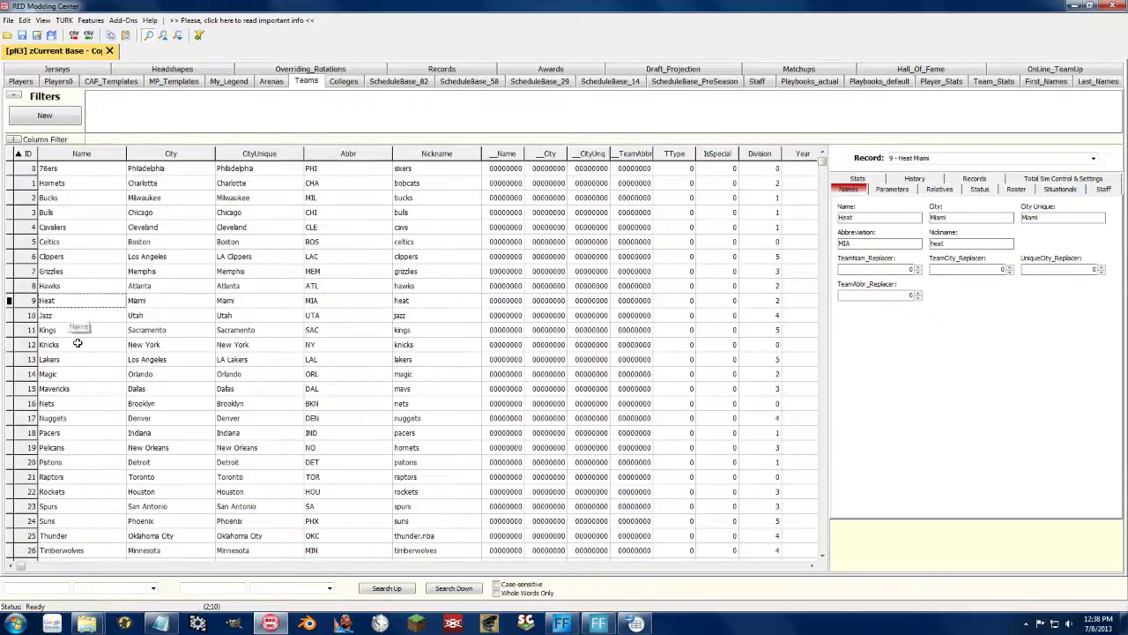
pyautogui.hscroll(10, 21, 568)
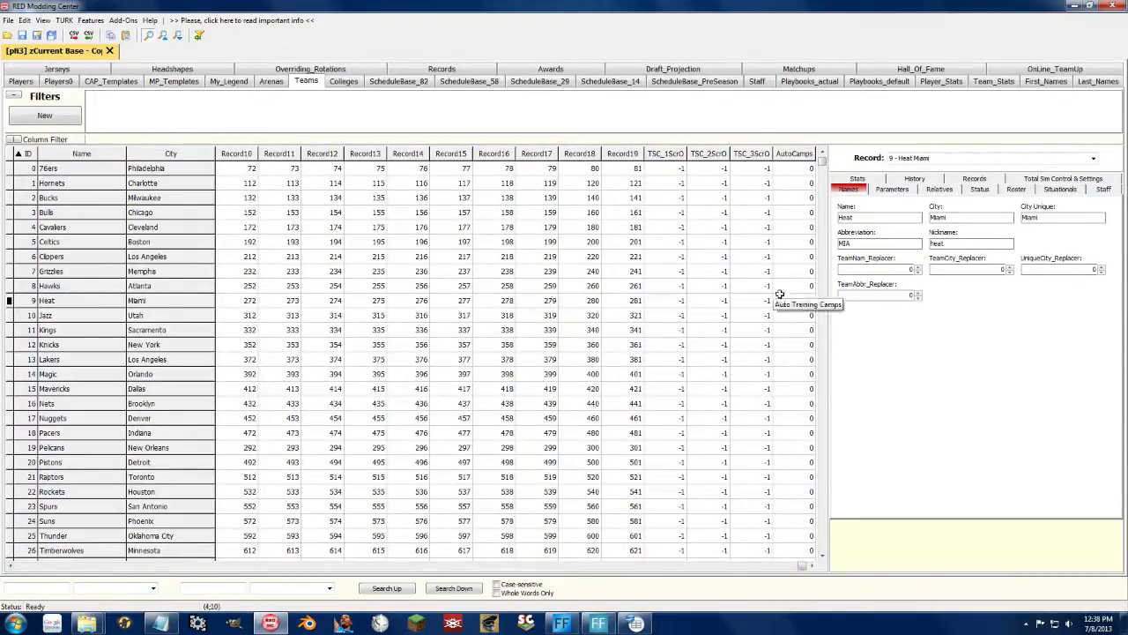
pyautogui.click(806, 301)
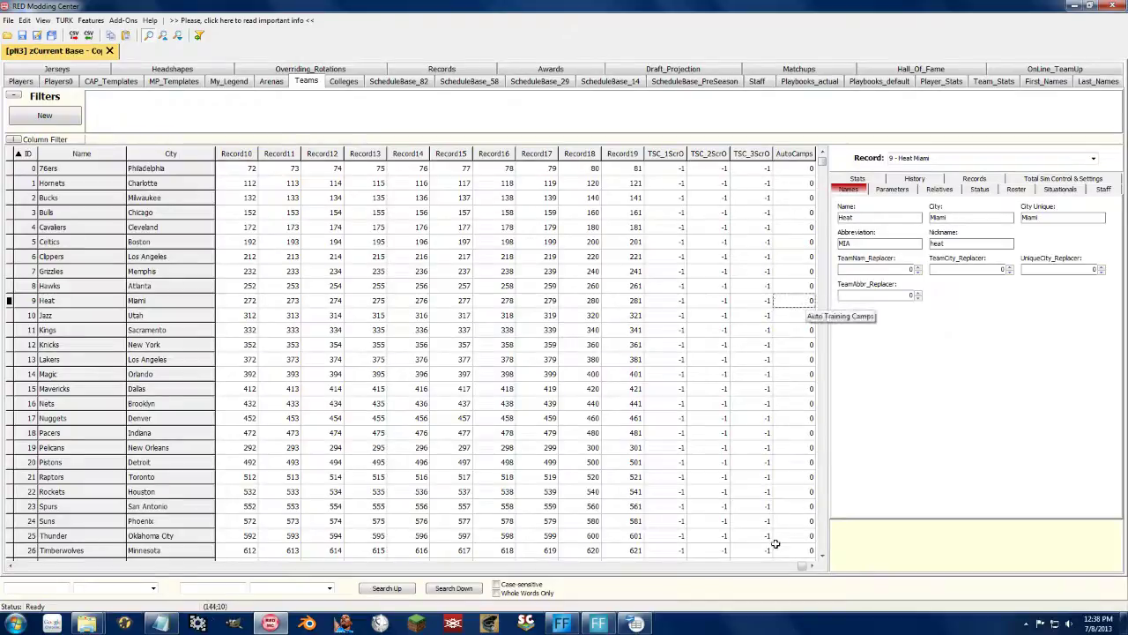
pyautogui.moveTo(801, 569); pyautogui.dragTo(11, 578)
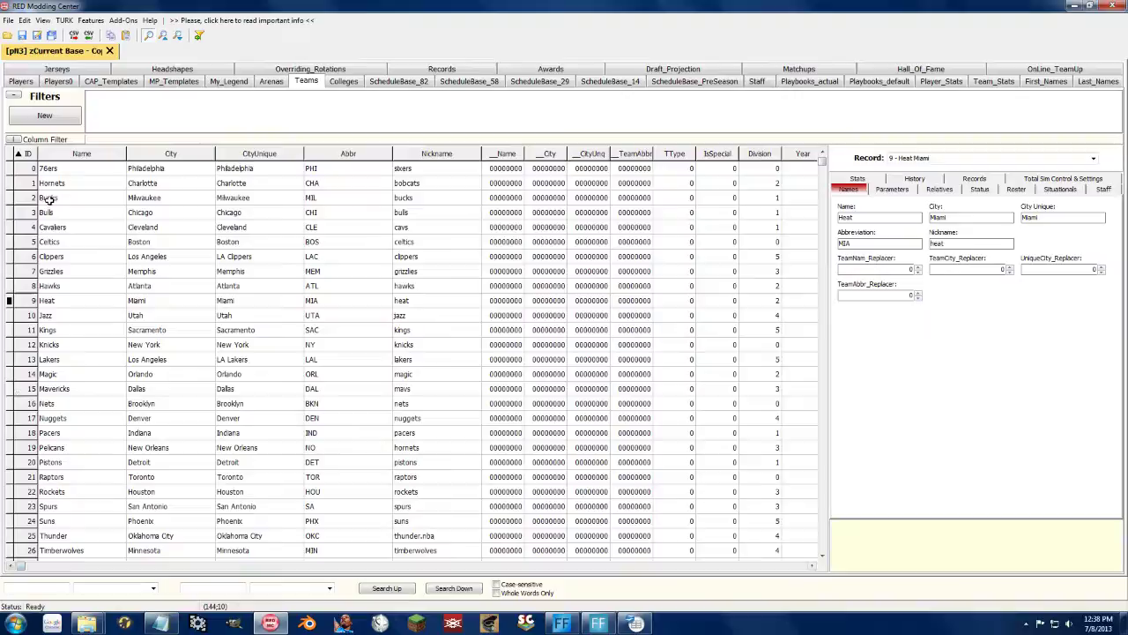
pyautogui.keyDown('shift'); pyautogui.click(49, 198); pyautogui.keyUp('shift')
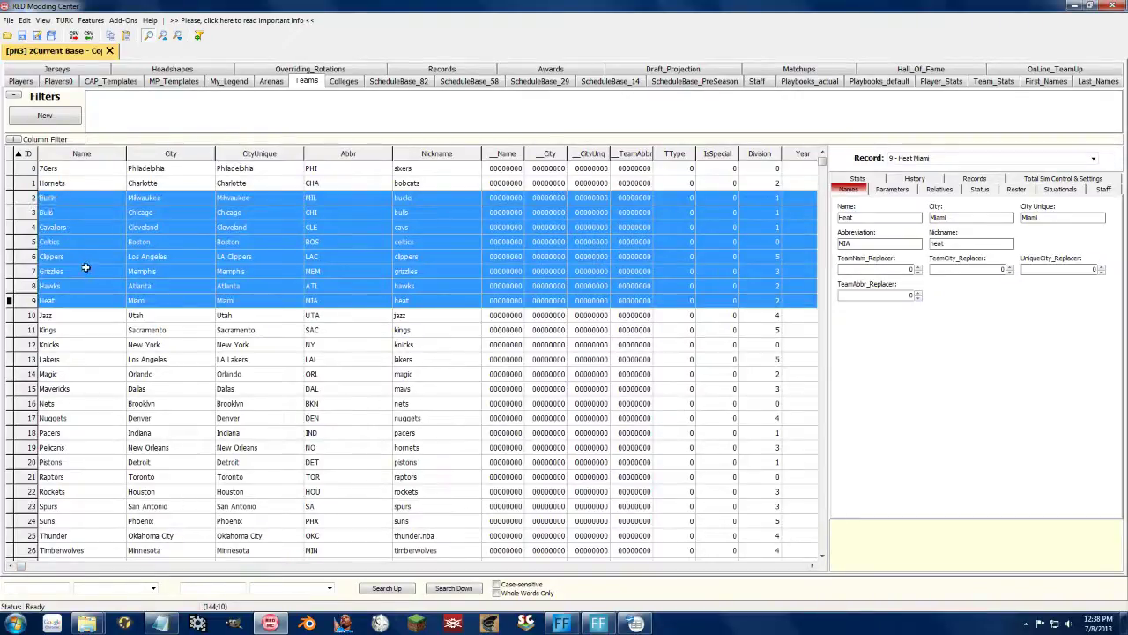
pyautogui.click(48, 182)
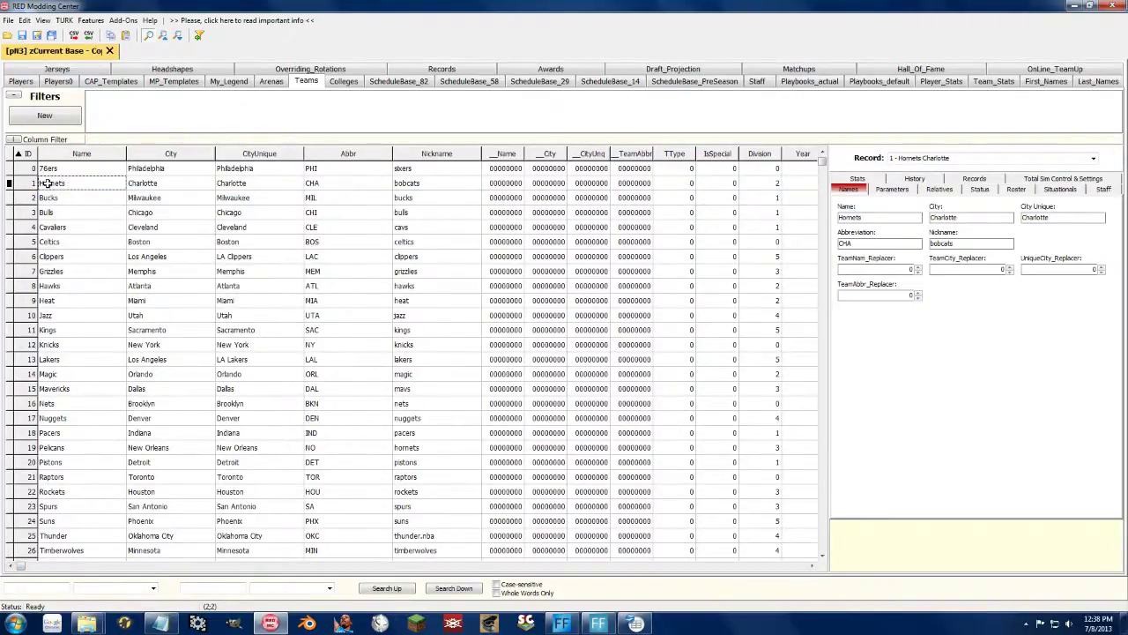
pyautogui.hotkey('ctrl', 'v')
pyautogui.click(635, 623)
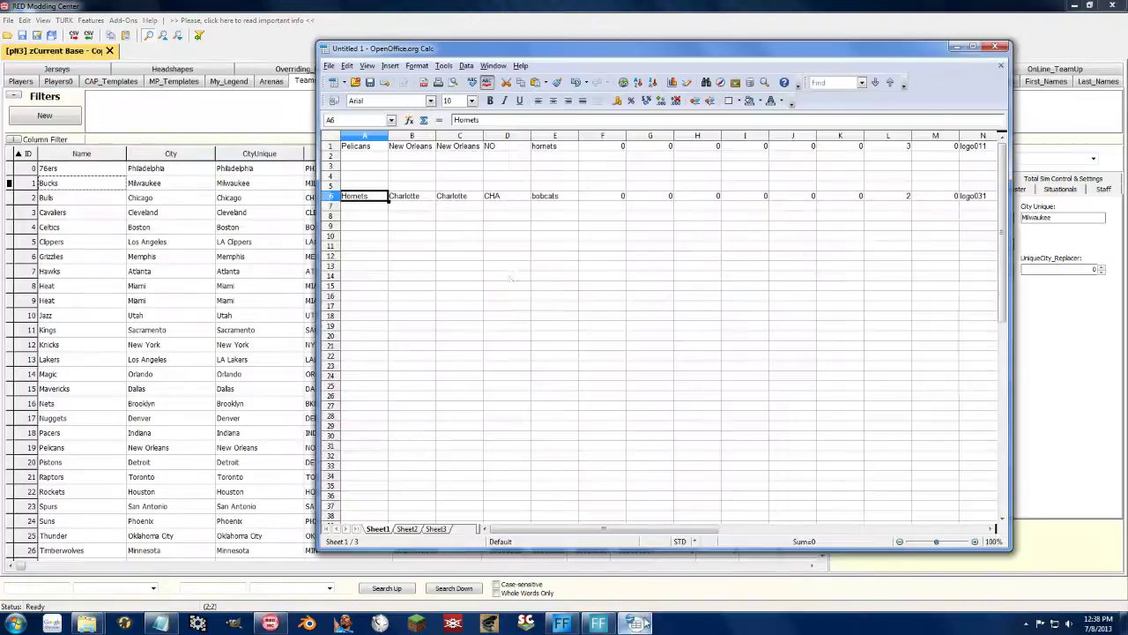
pyautogui.click(330, 195)
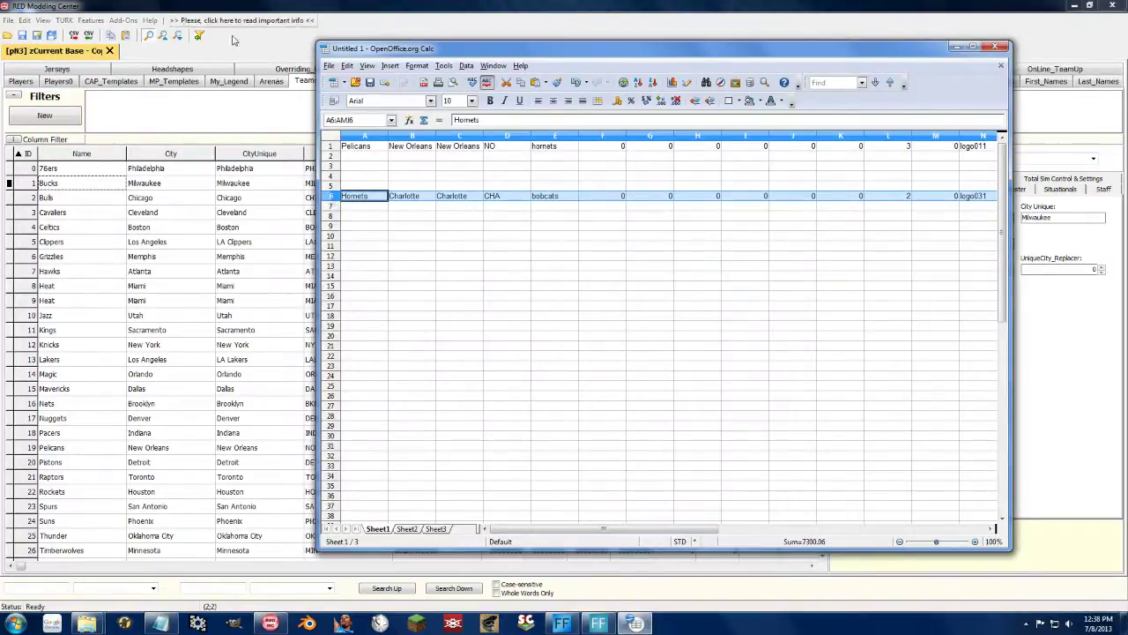
# Step: Paste the Hornets (Charlotte, CHA) record into row 9 and switch to the Players table
pyautogui.hotkey('alt', 'Tab')
pyautogui.click(51, 298)
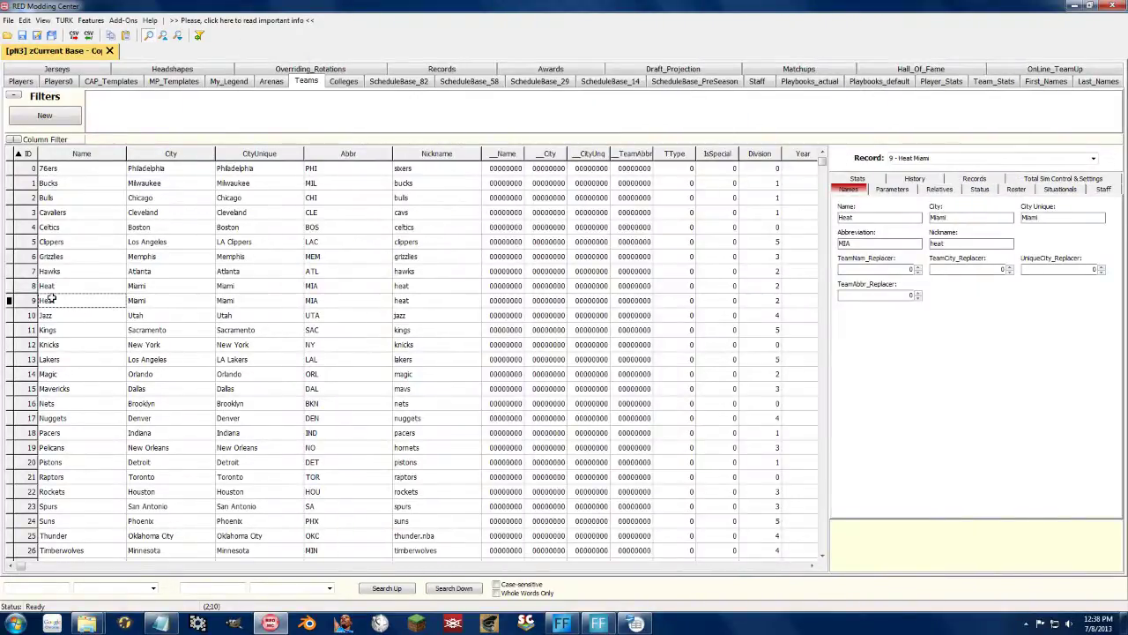
pyautogui.hotkey('ctrl', 'v')
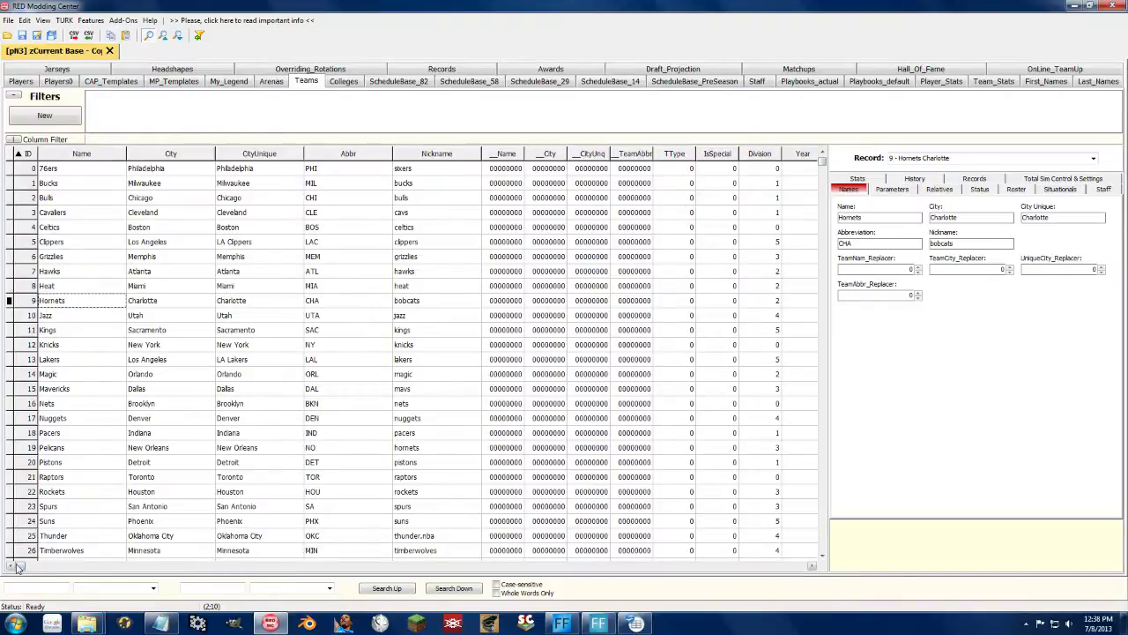
pyautogui.moveTo(19, 566); pyautogui.dragTo(335, 566)
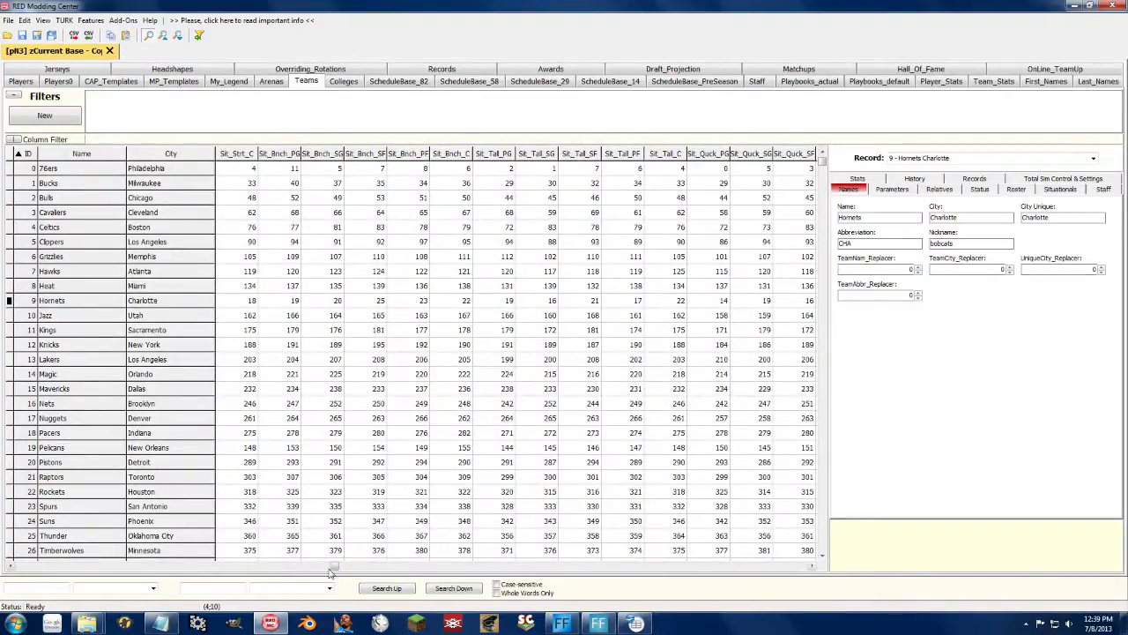
pyautogui.moveTo(333, 566); pyautogui.dragTo(3, 572)
pyautogui.click(108, 299)
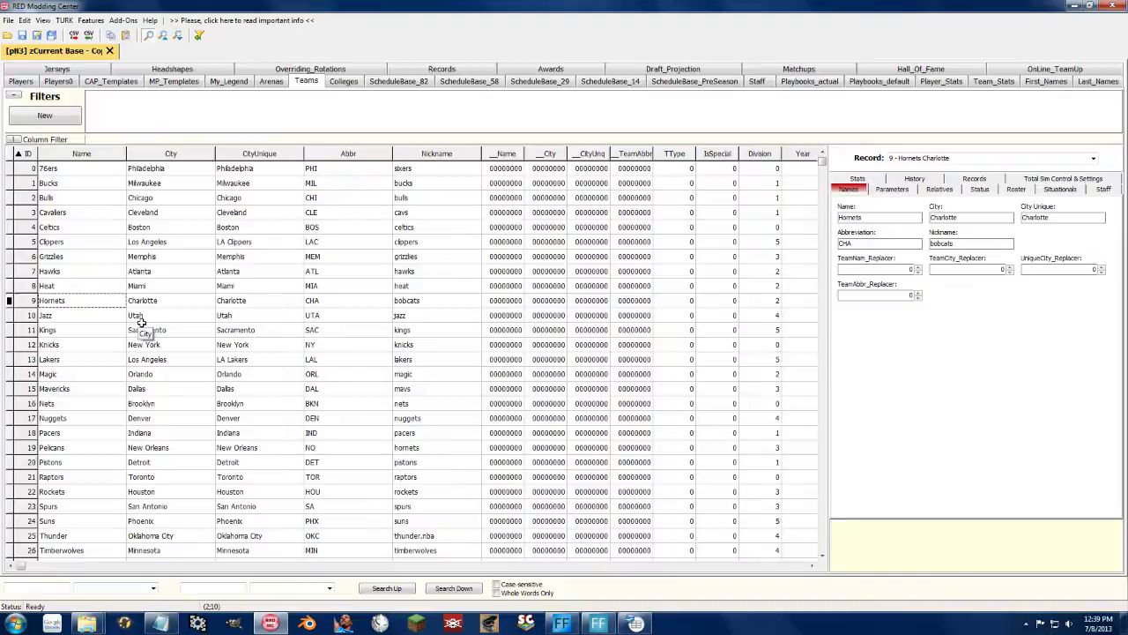
pyautogui.click(20, 80)
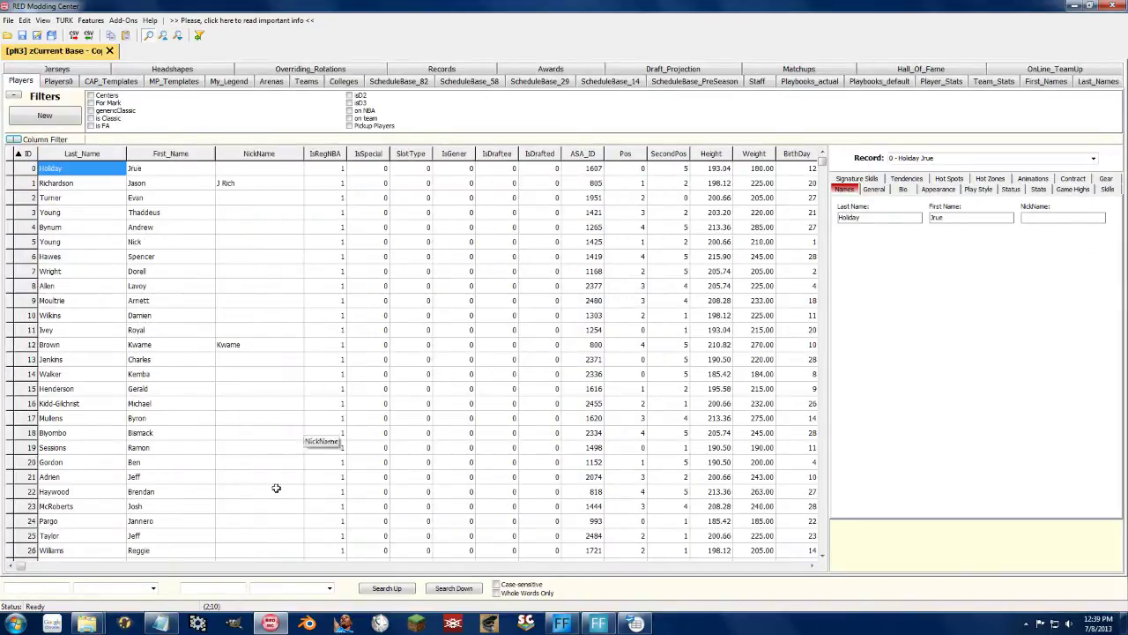
# Step: Scroll the Players grid to the TeamID1 and TeamID2 columns, check several values, and save the roster
pyautogui.click(276, 571)
pyautogui.click(276, 571)
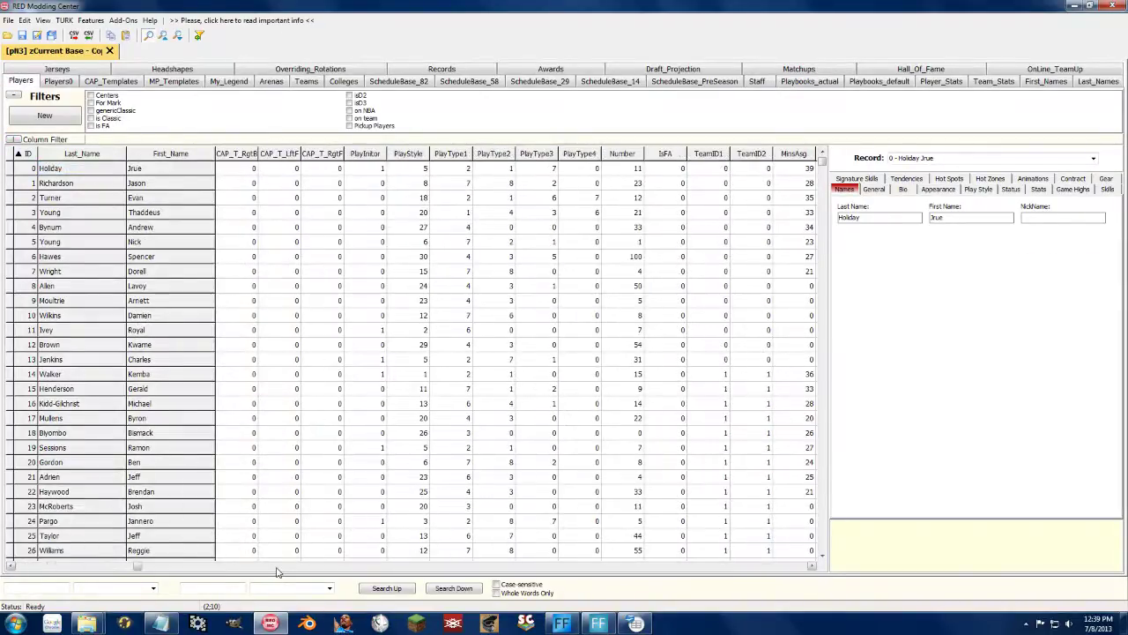
pyautogui.click(11, 565)
pyautogui.click(10, 565)
pyautogui.click(11, 565)
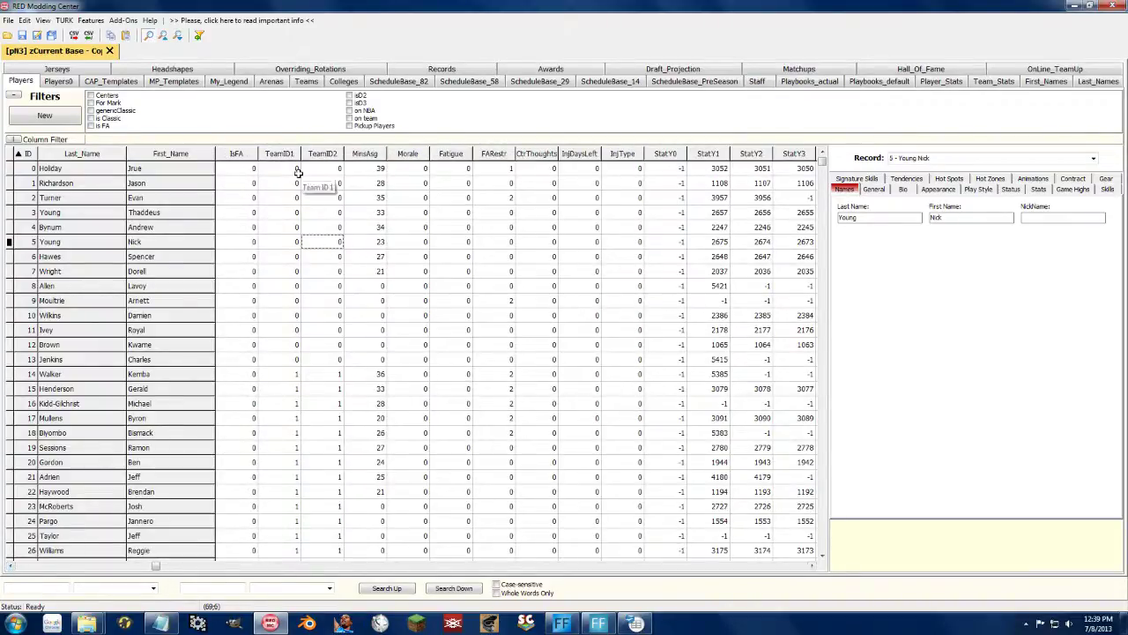
pyautogui.click(294, 214)
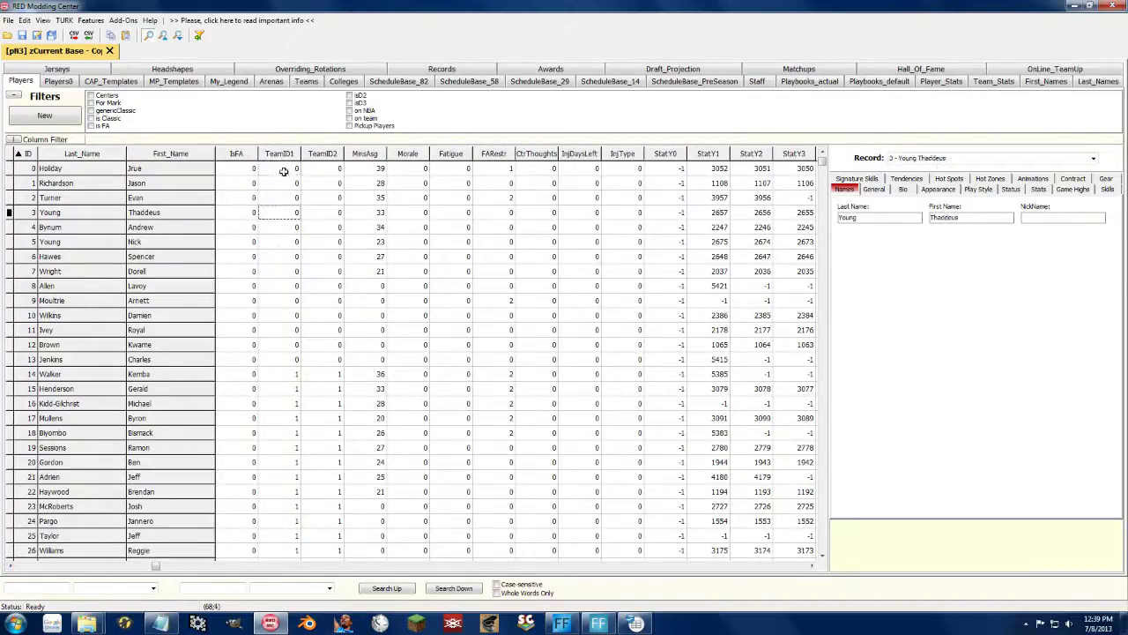
pyautogui.click(21, 37)
pyautogui.click(322, 374)
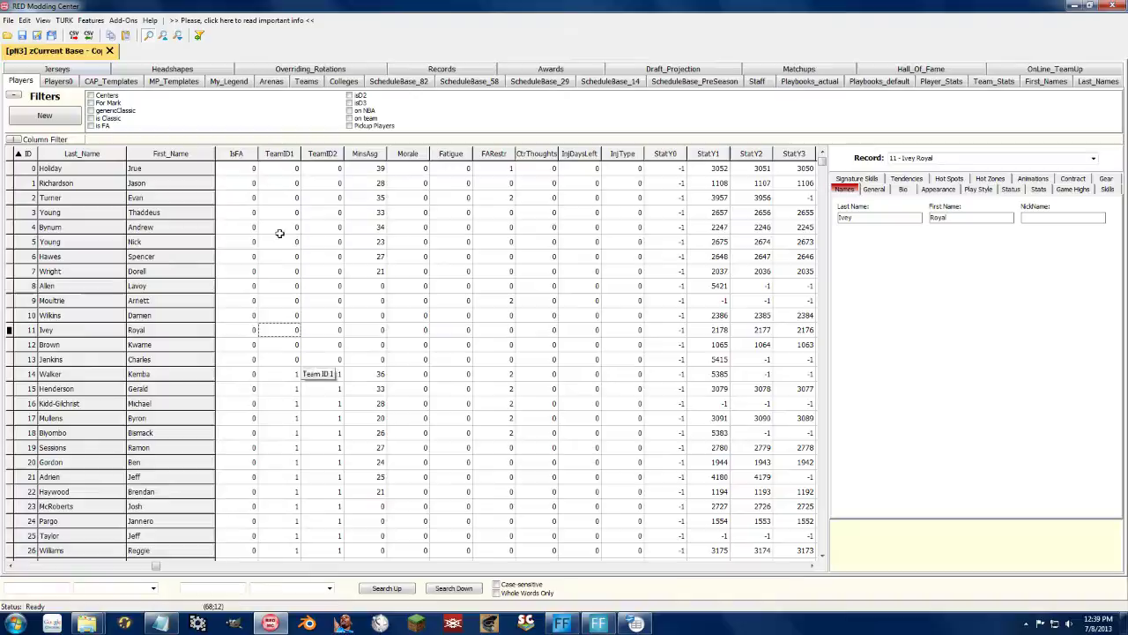
pyautogui.click(280, 182)
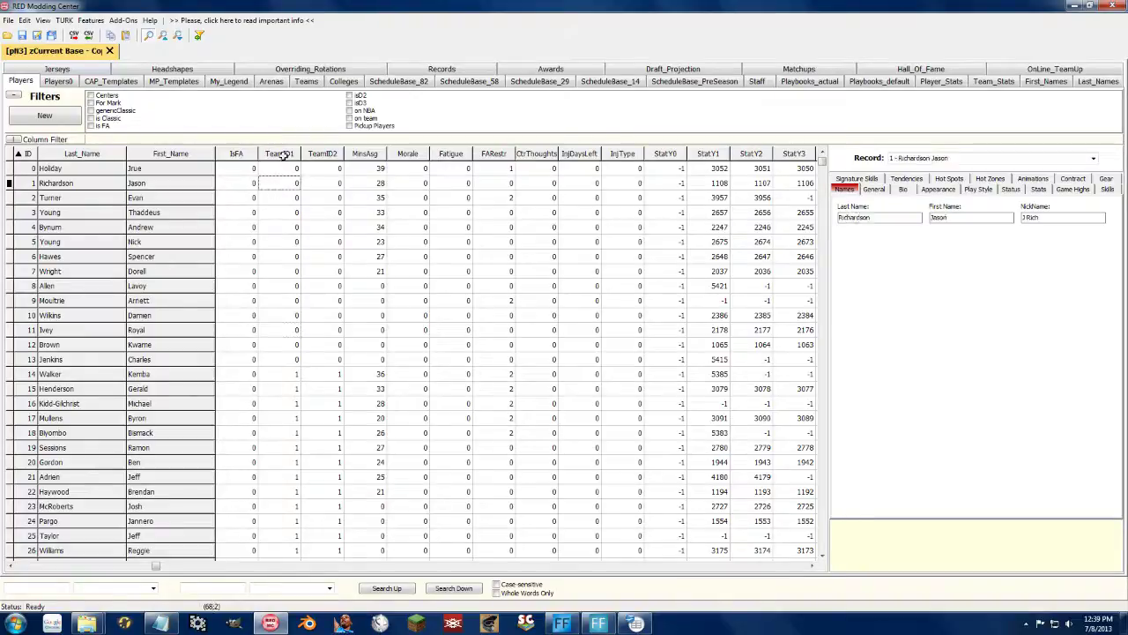
# Step: Revisit the Teams table, then return to Players and select the first player row, Holiday
pyautogui.click(293, 83)
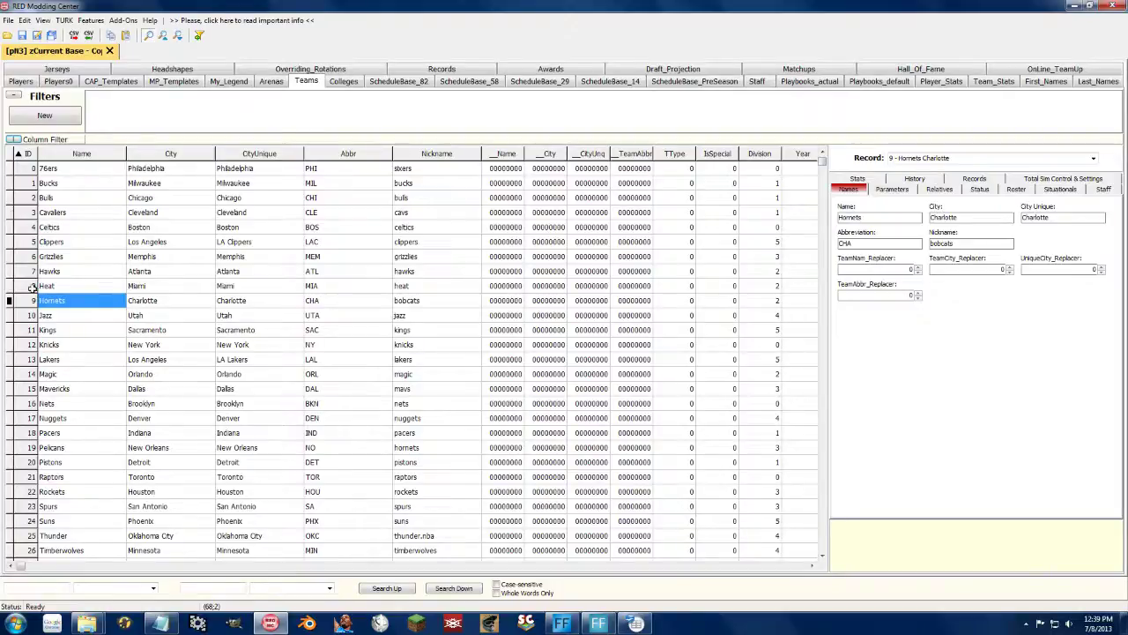
pyautogui.click(67, 183)
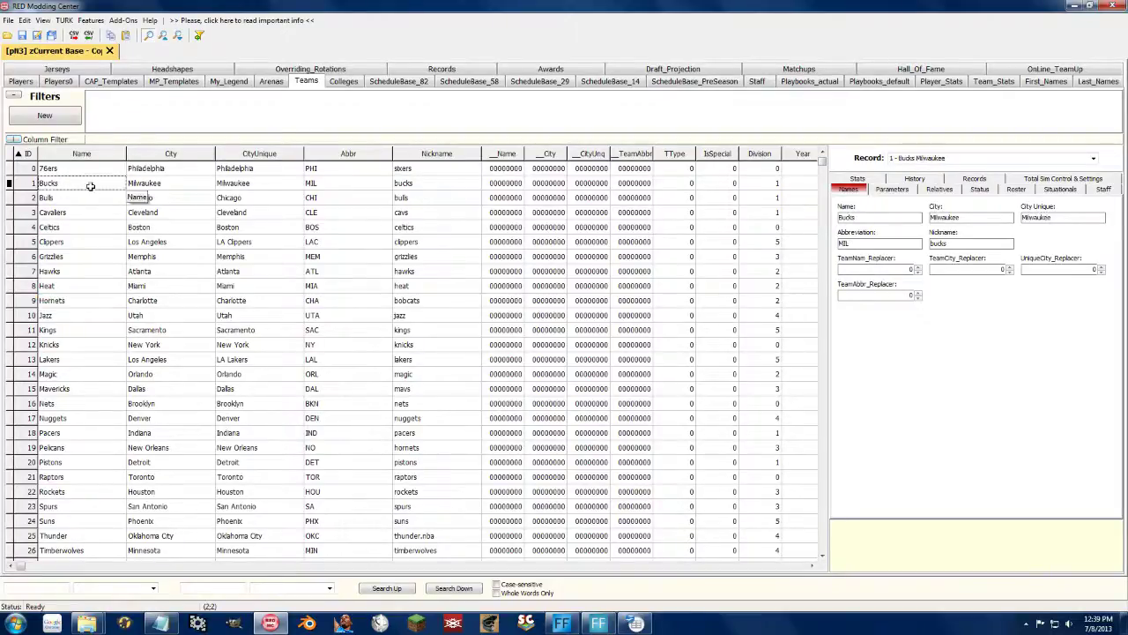
pyautogui.click(19, 81)
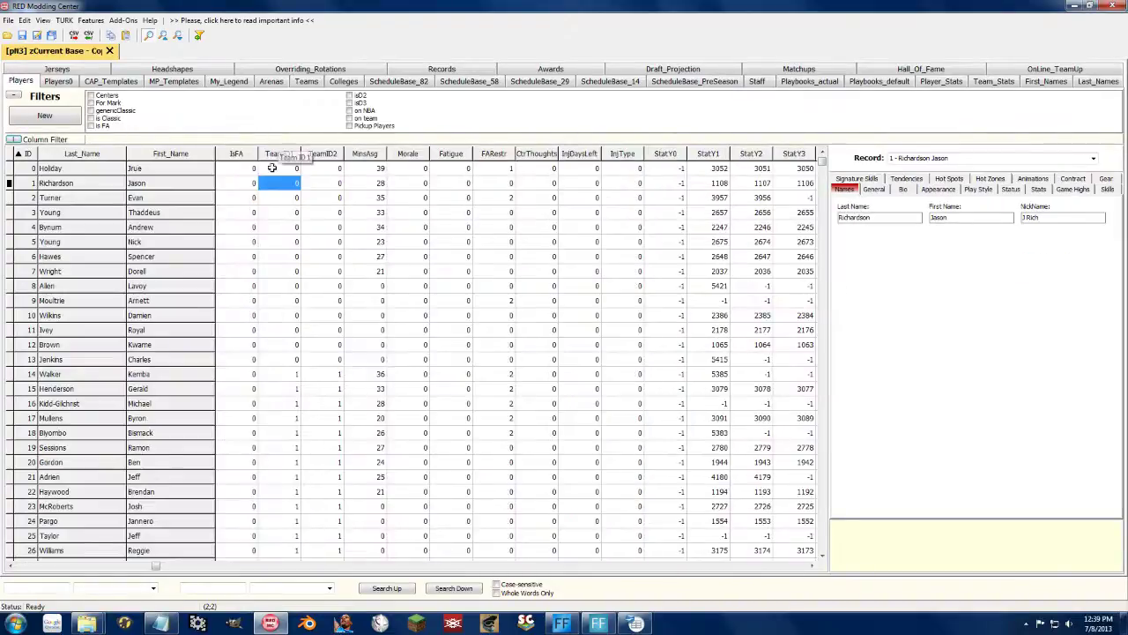
pyautogui.click(278, 172)
# Step: Launch the 2K13 Roster Editor from the Tools folder and begin opening a roster file
pyautogui.moveTo(87, 623)
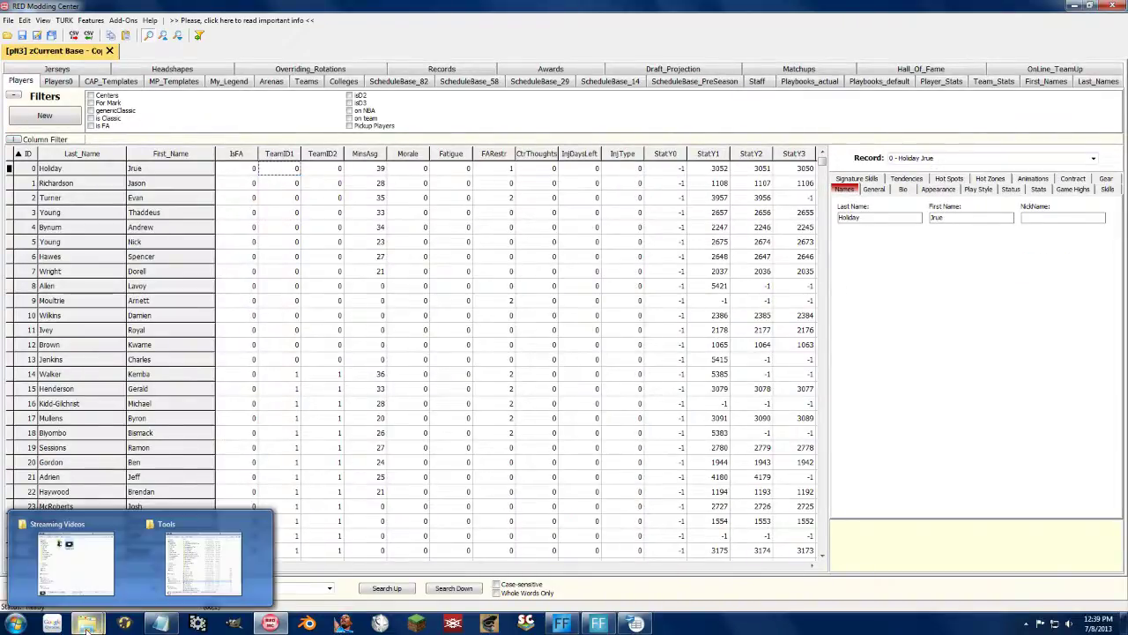
pyautogui.click(155, 589)
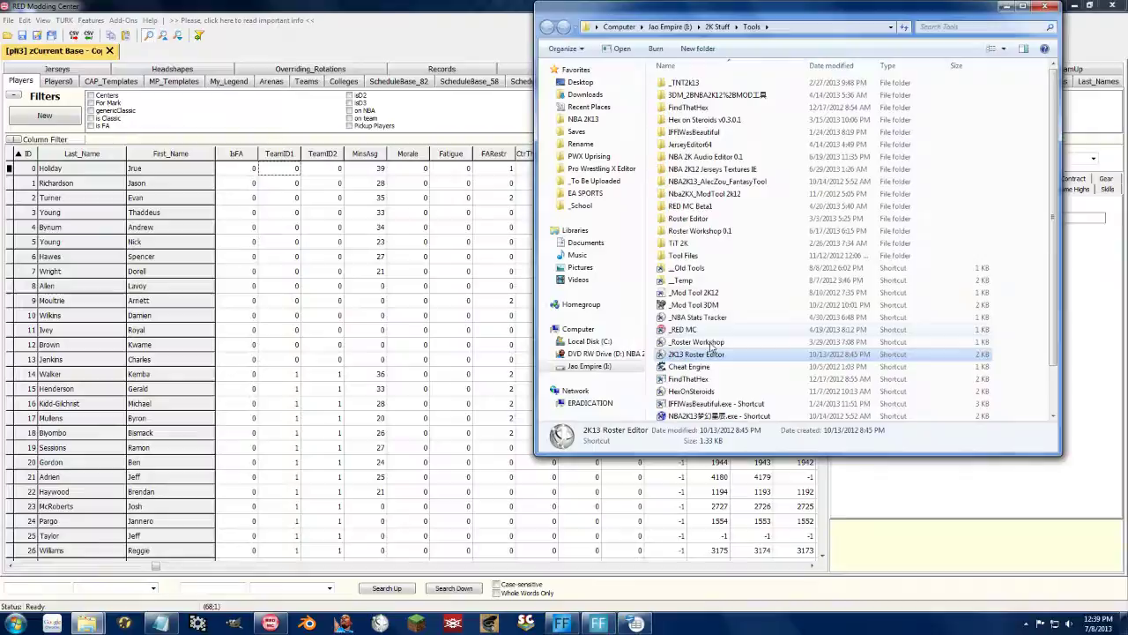
pyautogui.scroll(-2, 718, 353)
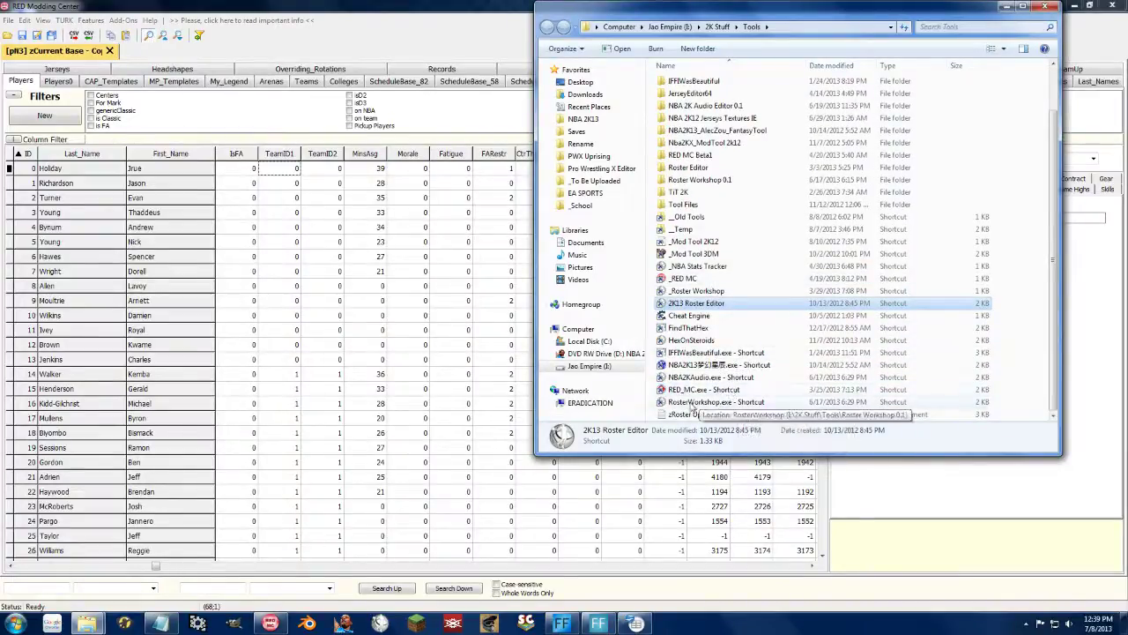
pyautogui.doubleClick(686, 304)
pyautogui.click(1037, 141)
# Step: Load zCurrent Base - Copy.ROS and inspect the TeamID1/TeamID2 values of the first ten players
pyautogui.scroll(-5, 269, 354)
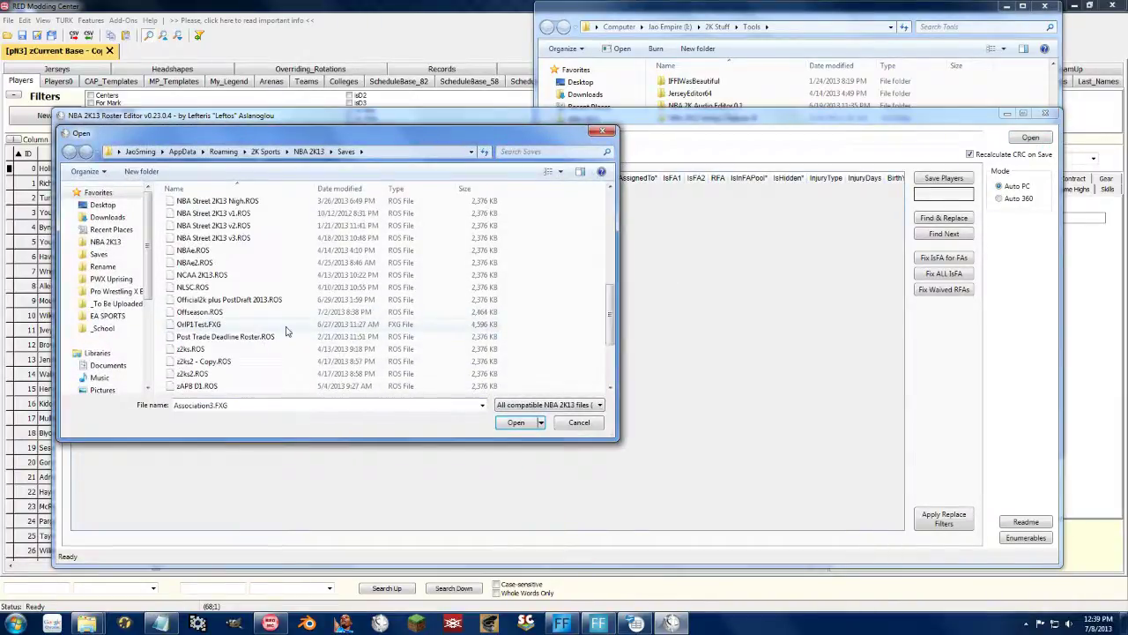
pyautogui.doubleClick(219, 312)
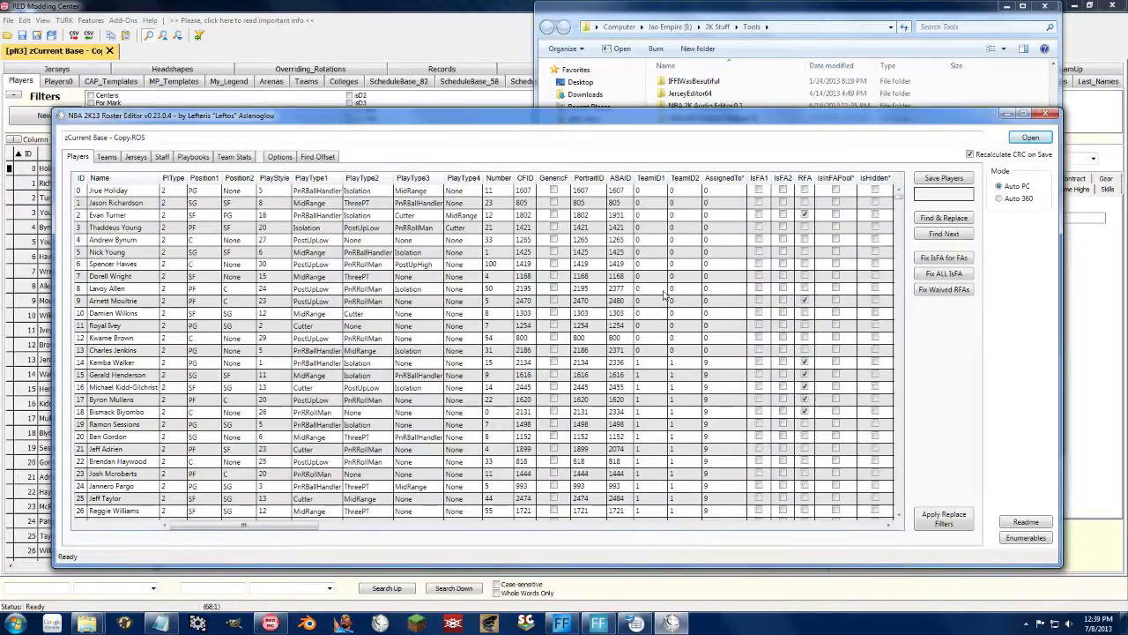
pyautogui.click(655, 190)
pyautogui.click(685, 301)
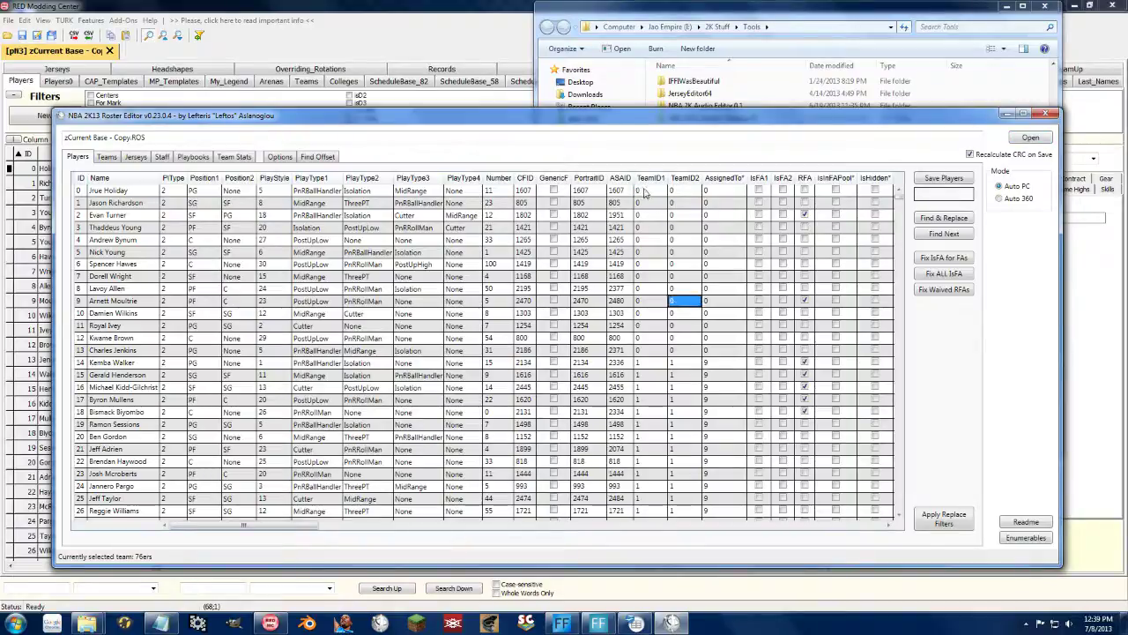
pyautogui.moveTo(645, 193); pyautogui.dragTo(687, 304)
# Step: Check the assigned team for several players' AssignedTo values, e.g. row 14 is the Heat
pyautogui.click(721, 203)
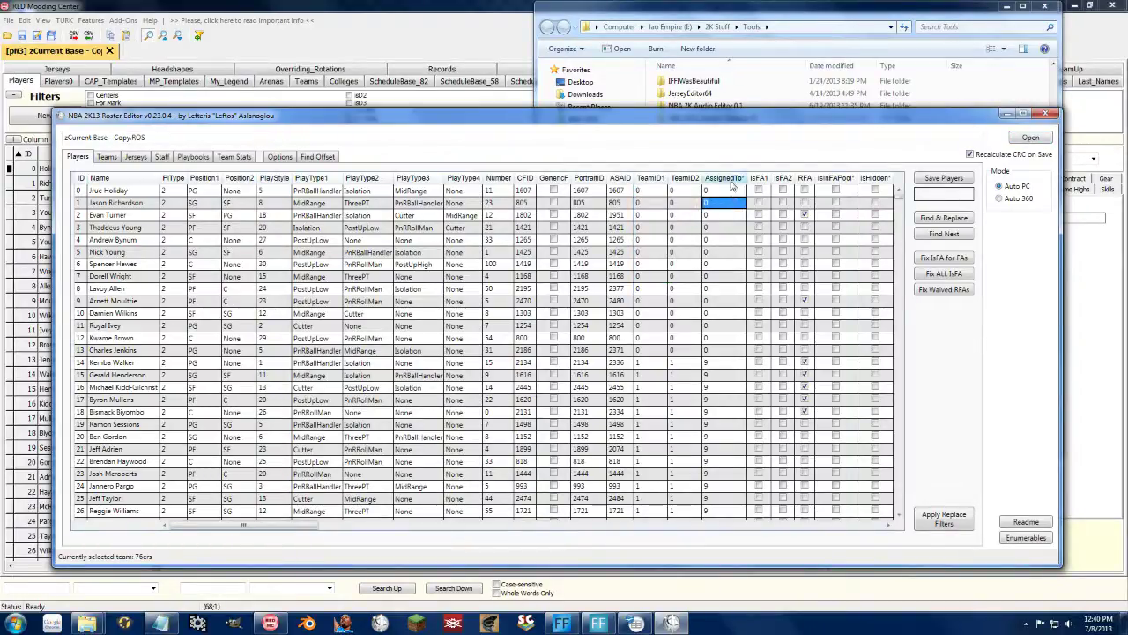
pyautogui.moveTo(724, 196); pyautogui.dragTo(725, 254)
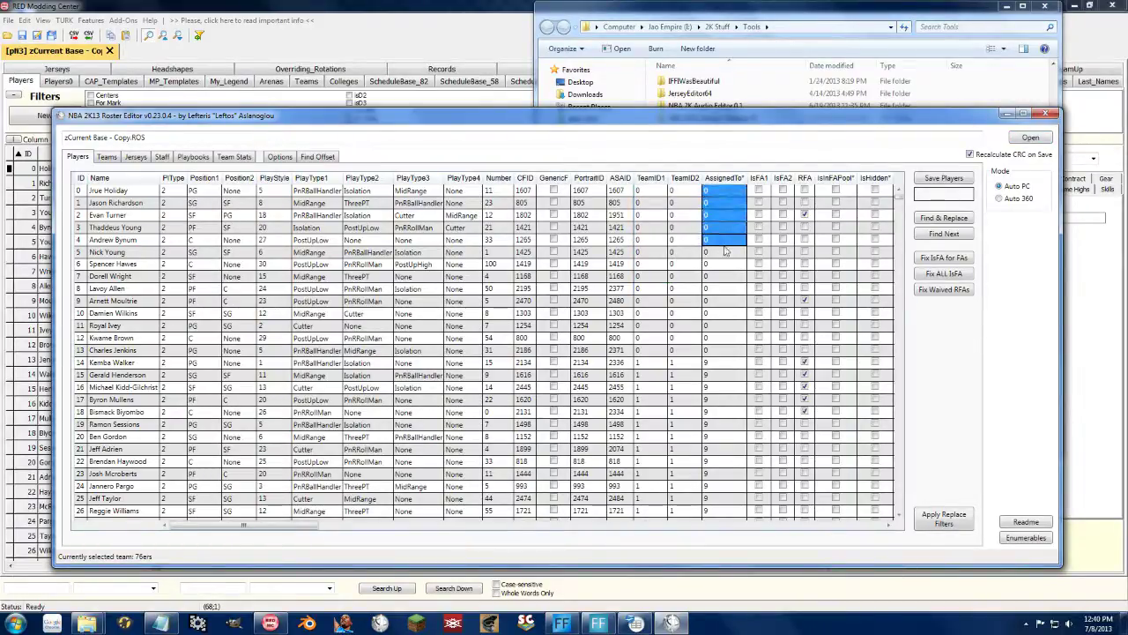
pyautogui.click(723, 301)
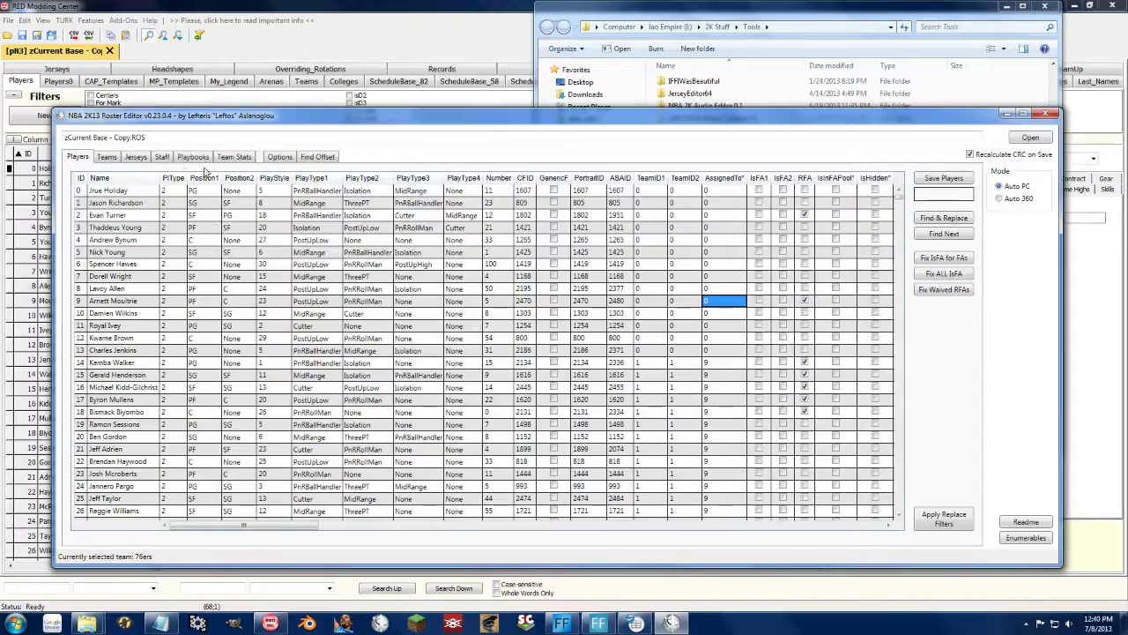
pyautogui.click(711, 350)
pyautogui.click(714, 376)
pyautogui.click(715, 363)
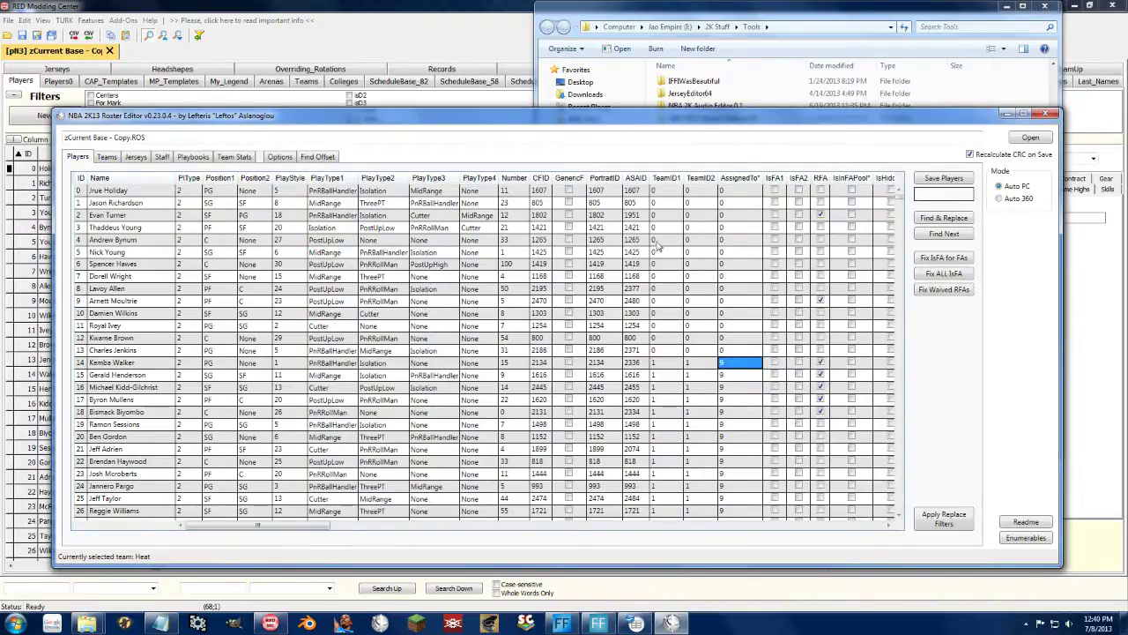
pyautogui.click(723, 279)
pyautogui.click(723, 191)
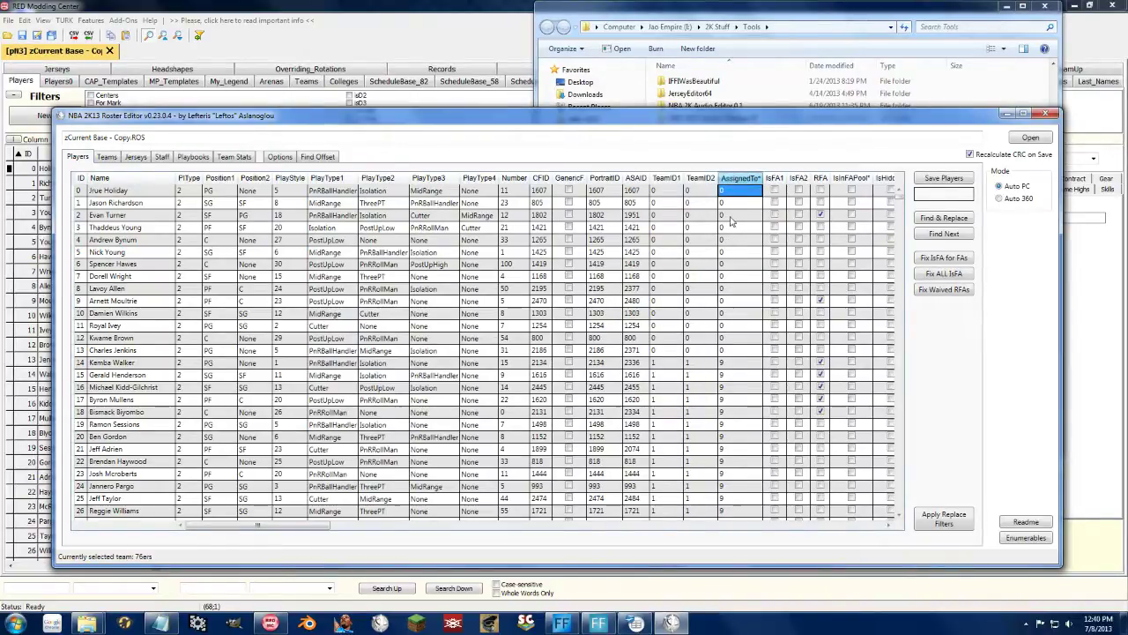
# Step: Sort the players by AssignedTo, then restore the ID order
pyautogui.click(735, 180)
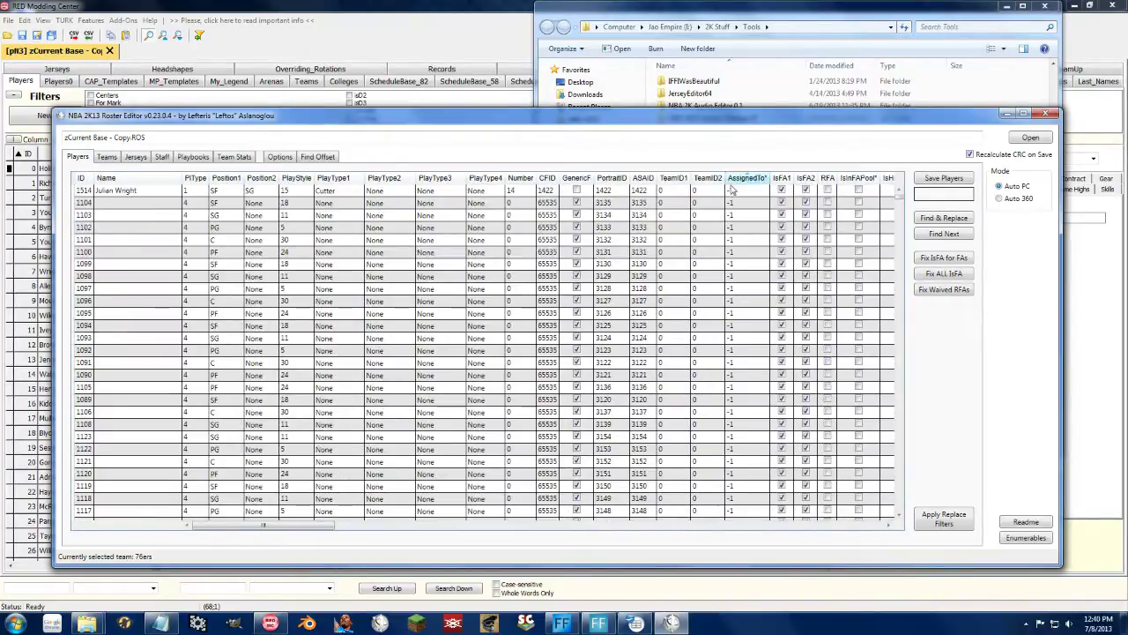
pyautogui.click(84, 178)
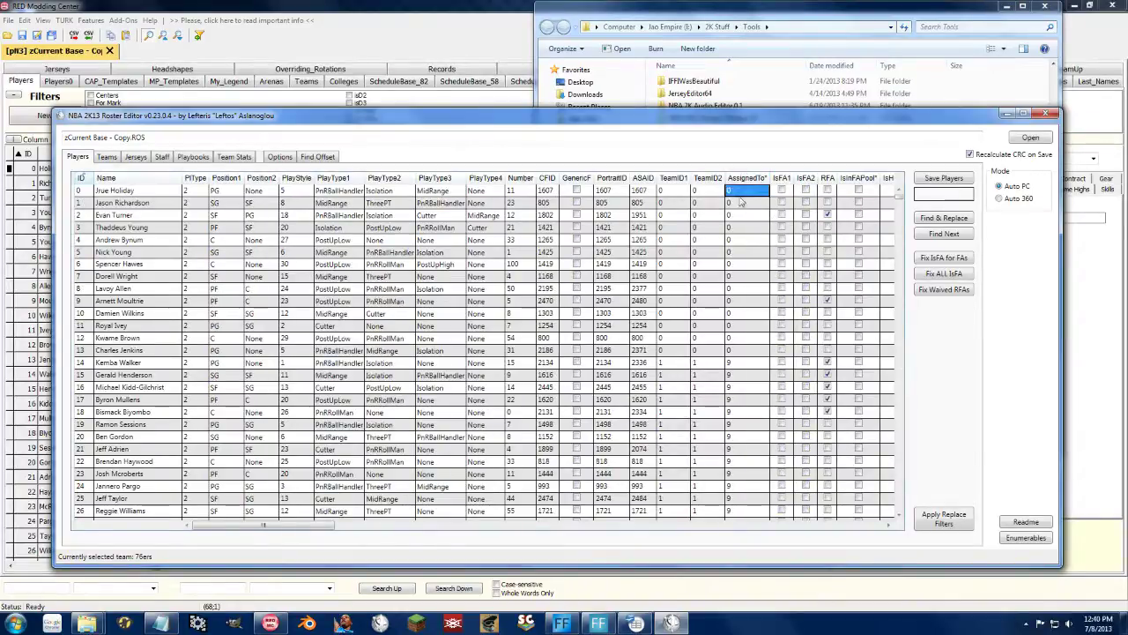
pyautogui.scroll(-2, 716, 450)
pyautogui.scroll(2, 729, 354)
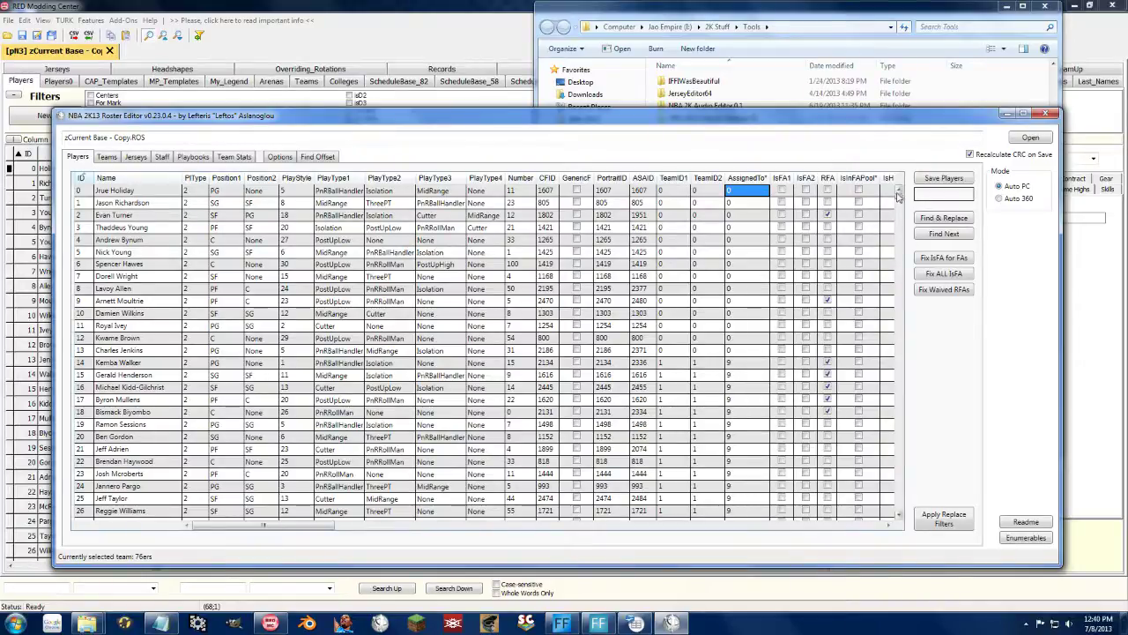
# Step: Select the entire AssignedTo column through player 1514 and return to RED Modding Center
pyautogui.moveTo(899, 195); pyautogui.dragTo(899, 511)
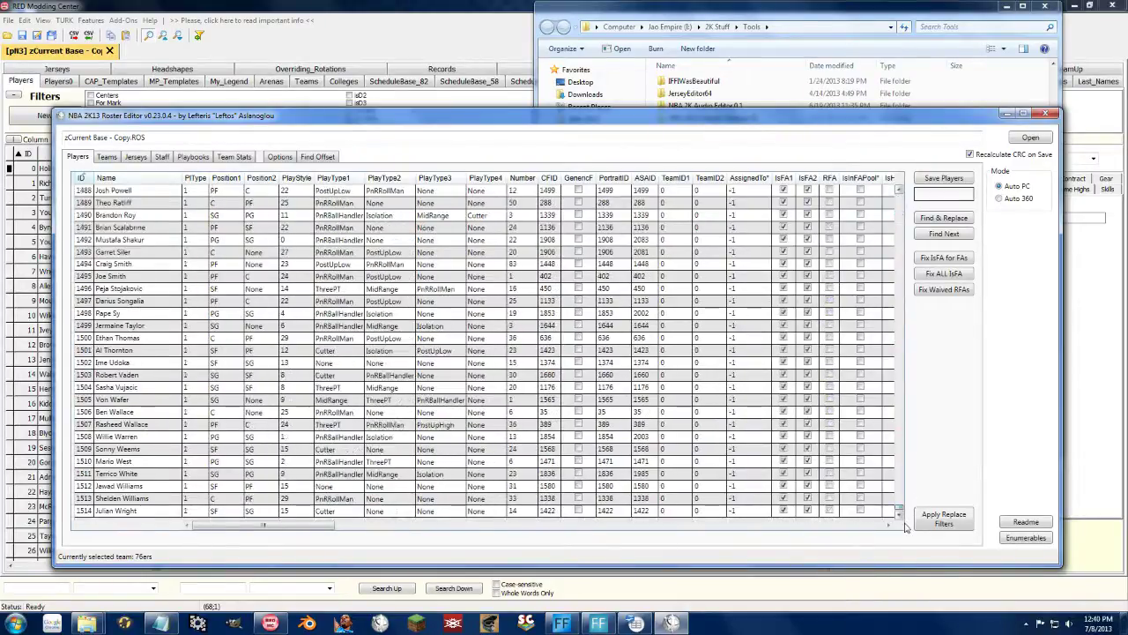
pyautogui.keyDown('shift'); pyautogui.click(746, 512); pyautogui.keyUp('shift')
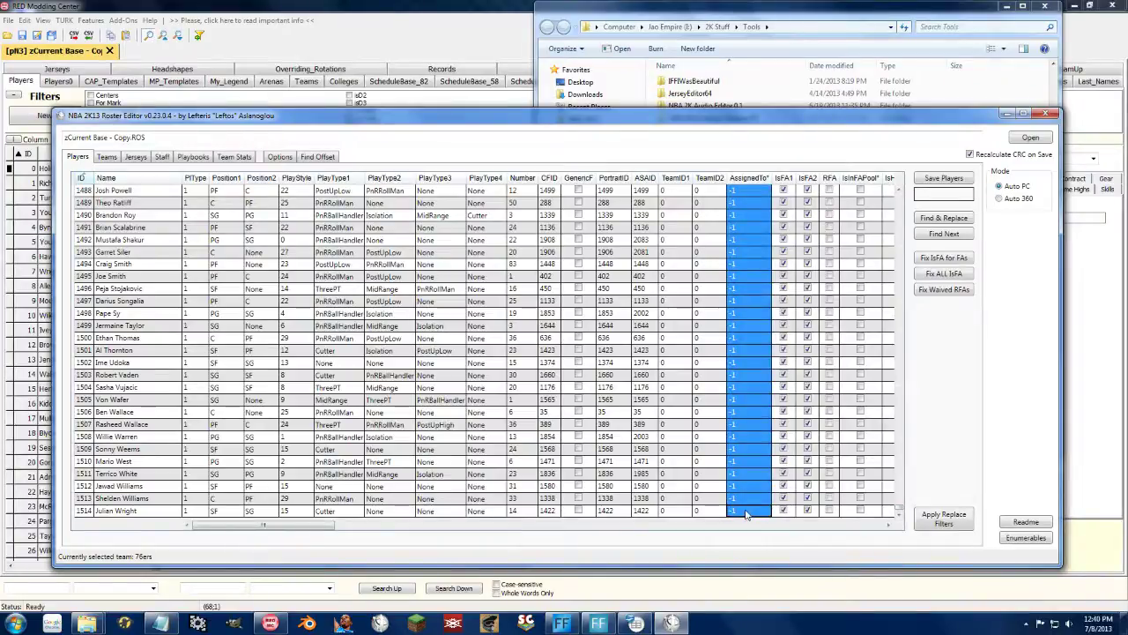
pyautogui.click(335, 5)
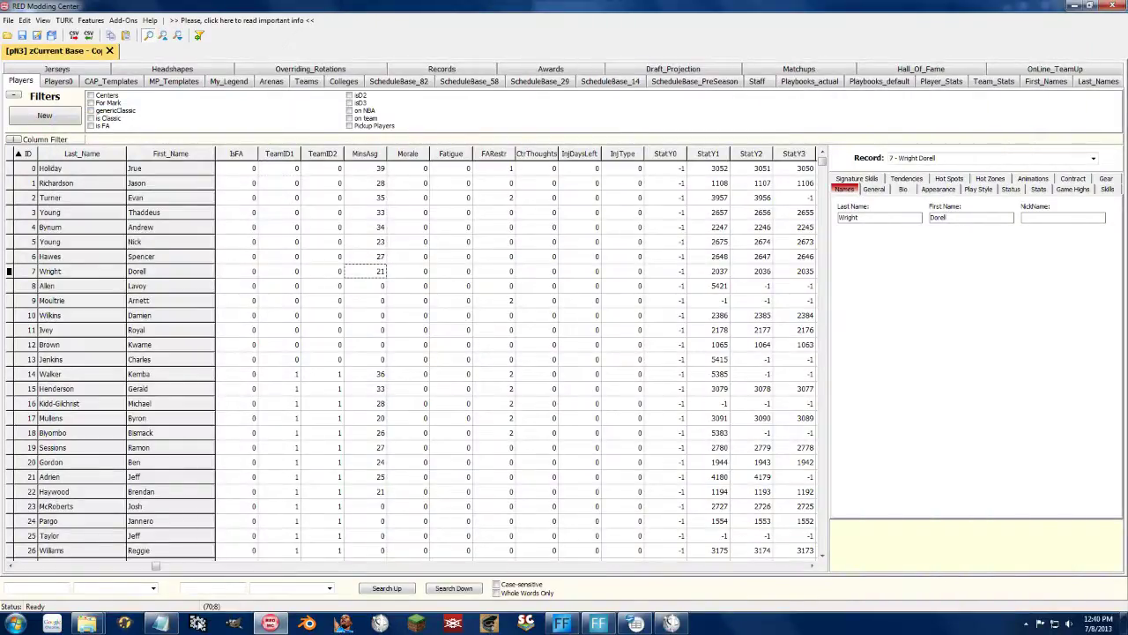
# Step: Paste the AssignedTo column into Calc at B12 and remove its header
pyautogui.click(635, 623)
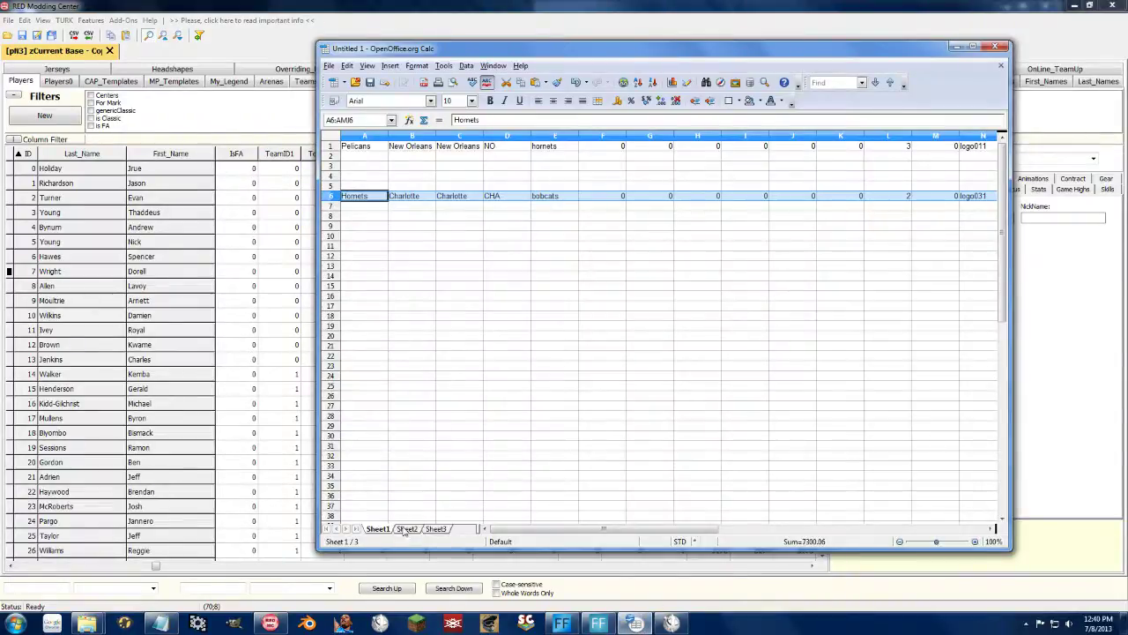
pyautogui.click(410, 326)
pyautogui.click(418, 256)
pyautogui.hotkey('ctrl', 'v')
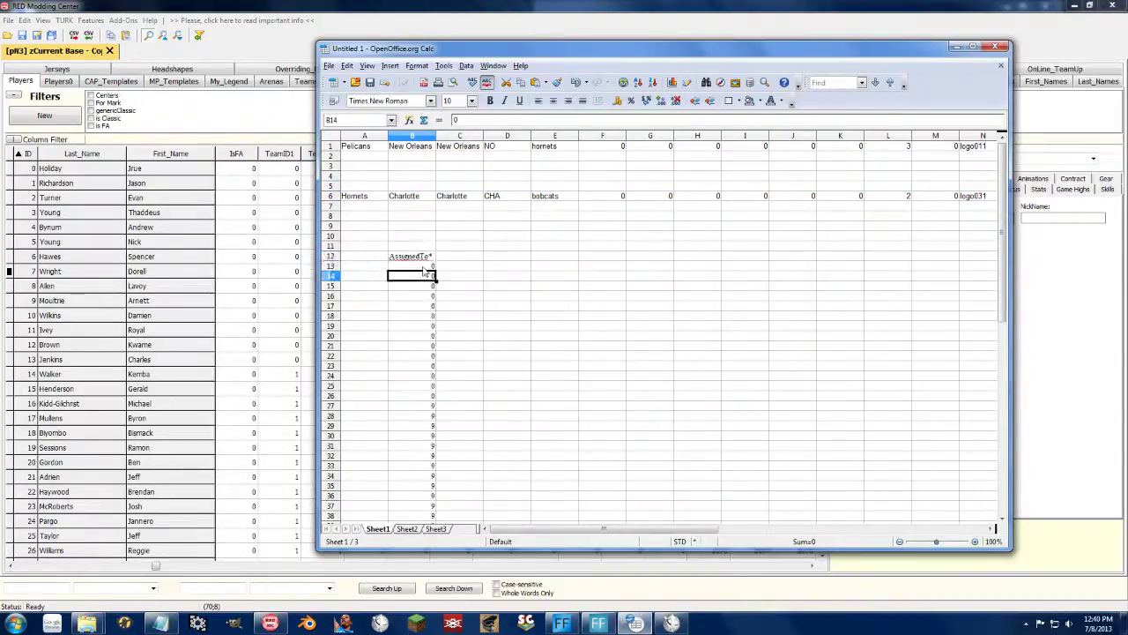
pyautogui.press('Return')
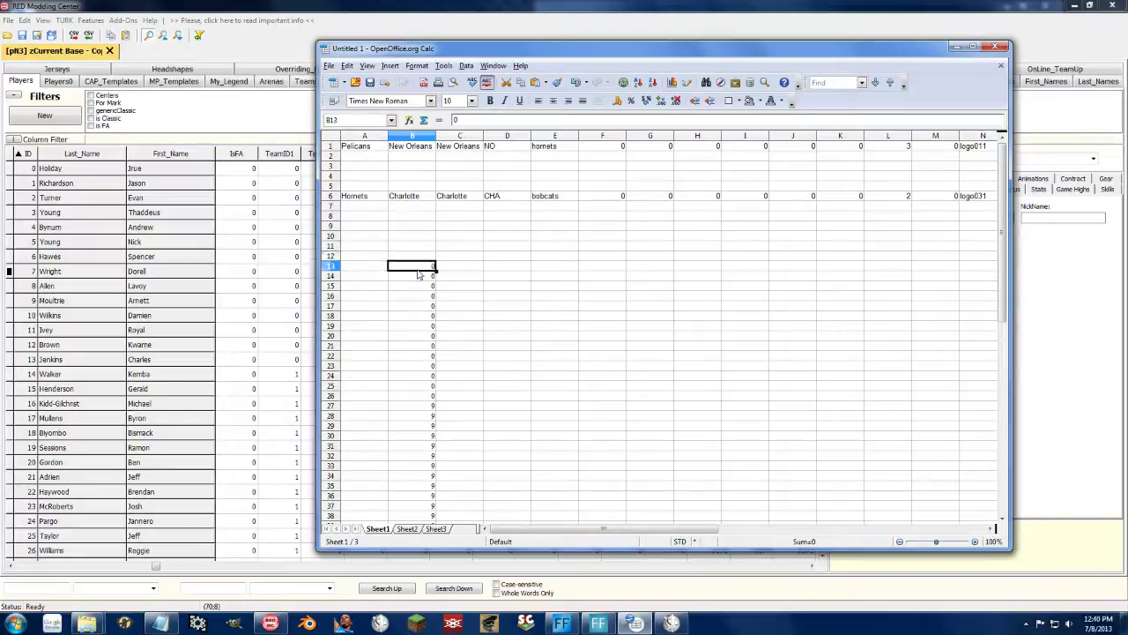
# Step: Copy the AssignedTo values from B13 through B1527
pyautogui.moveTo(1004, 186); pyautogui.dragTo(1011, 421)
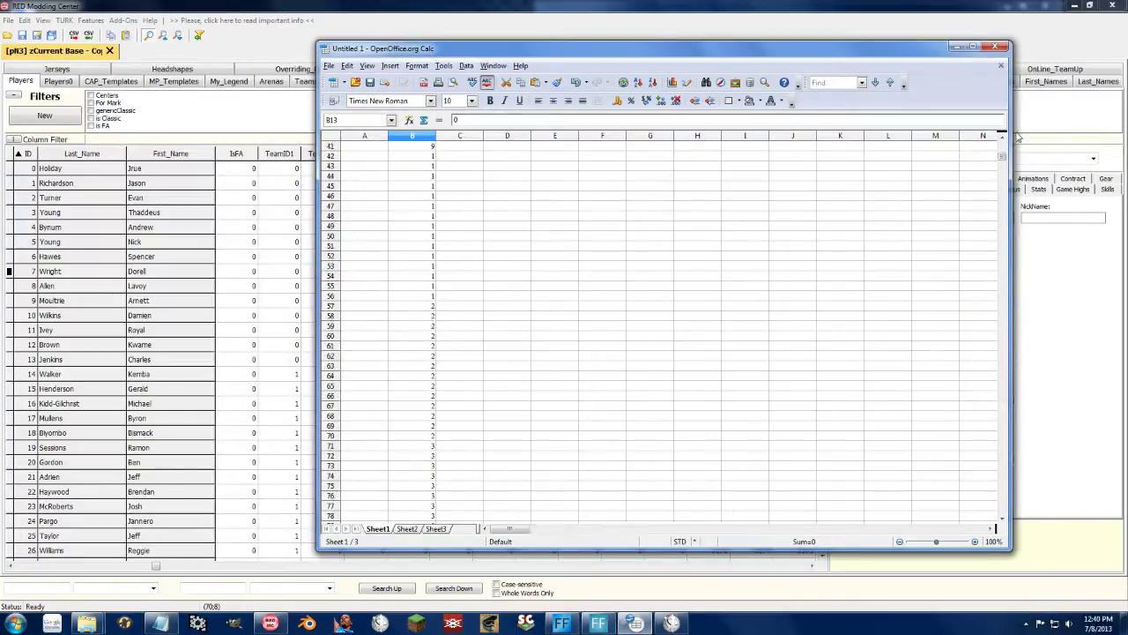
pyautogui.moveTo(1003, 159); pyautogui.dragTo(1002, 506)
pyautogui.keyDown('shift'); pyautogui.click(408, 167); pyautogui.keyUp('shift')
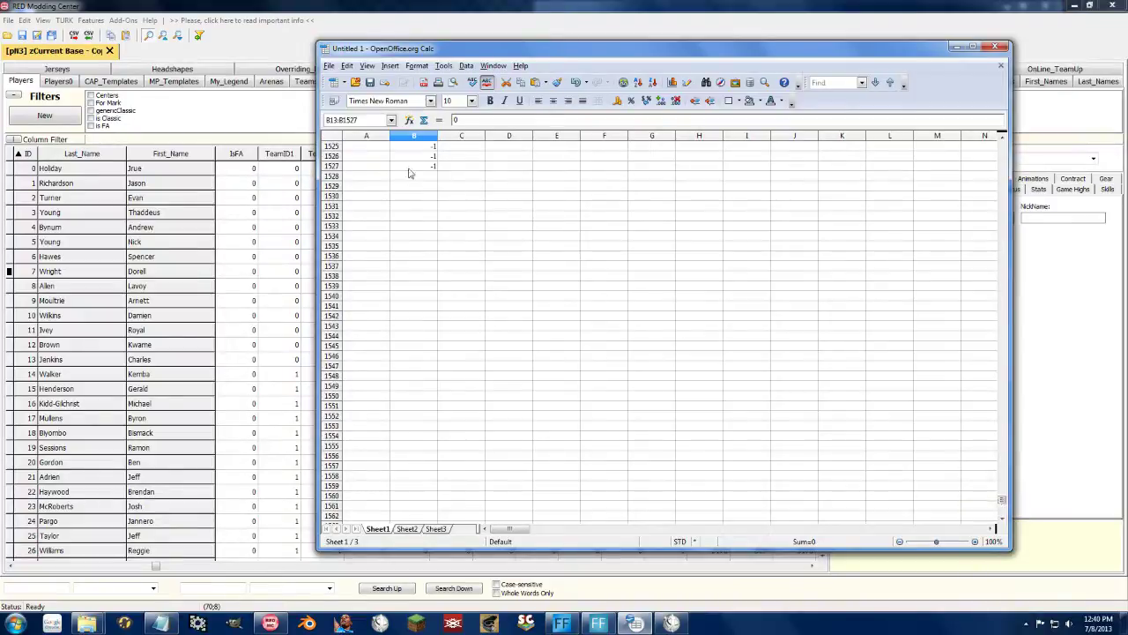
pyautogui.hotkey('ctrl', 'c')
# Step: Paste the copied AssignedTo values into the TeamID1 and TeamID2 columns from the first player
pyautogui.hotkey('alt', 'Tab')
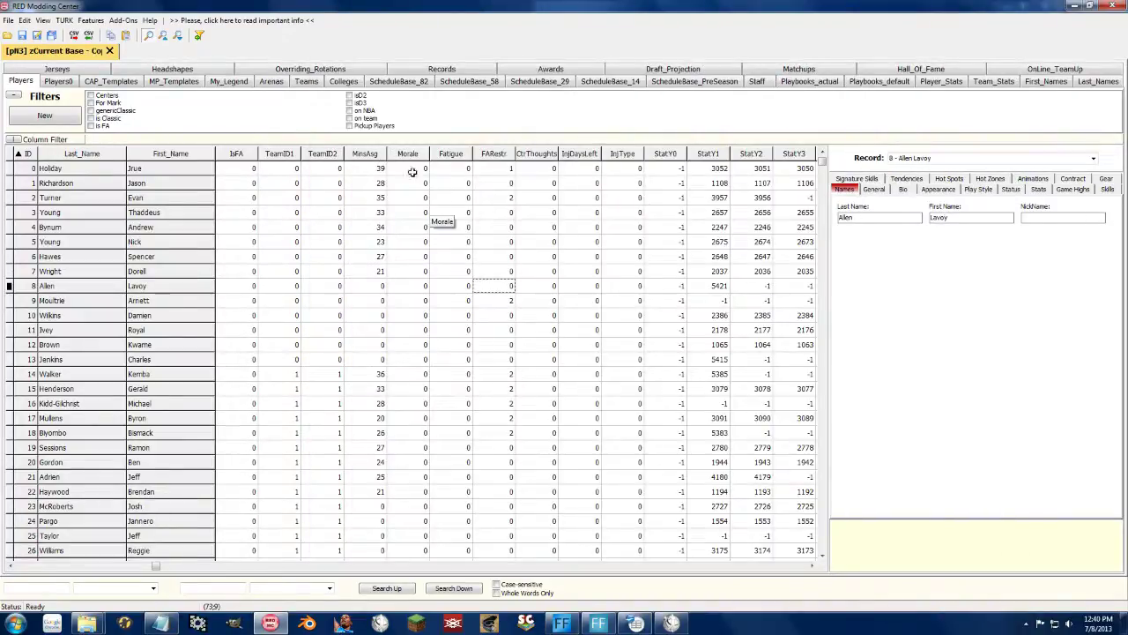
pyautogui.click(240, 167)
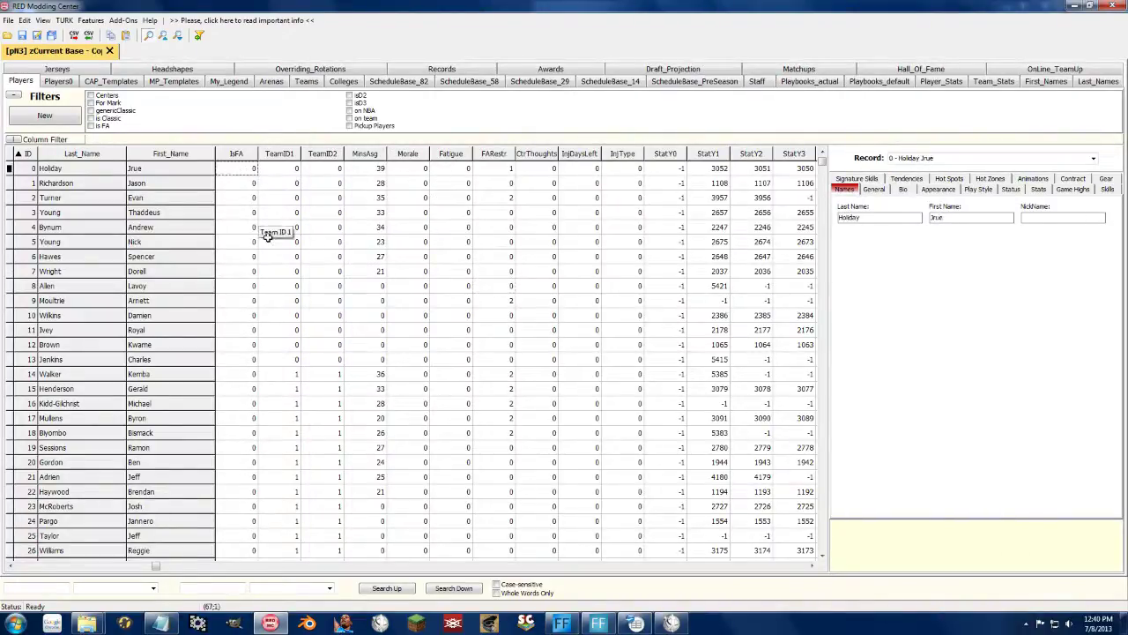
pyautogui.click(292, 168)
pyautogui.hotkey('ctrl', 'v')
pyautogui.click(318, 167)
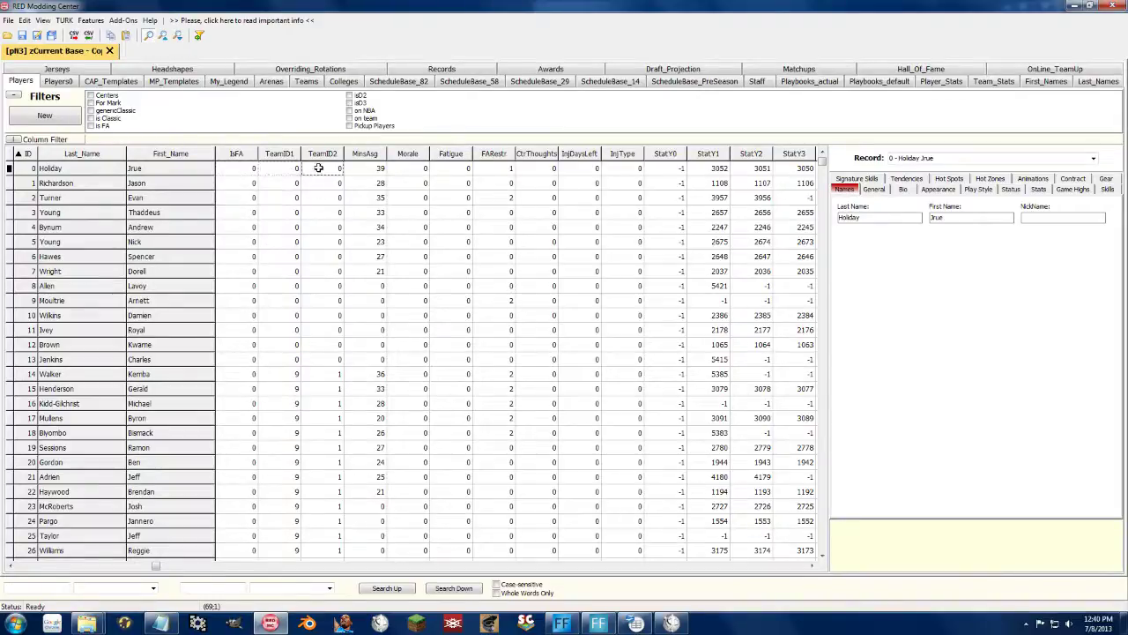
pyautogui.hotkey('ctrl', 'v')
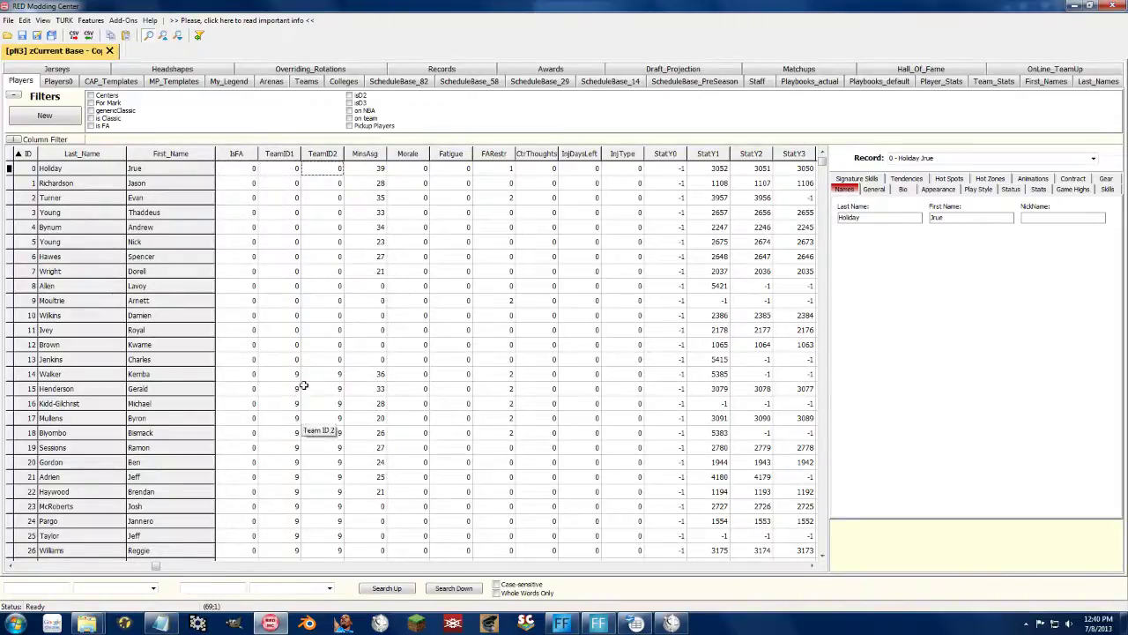